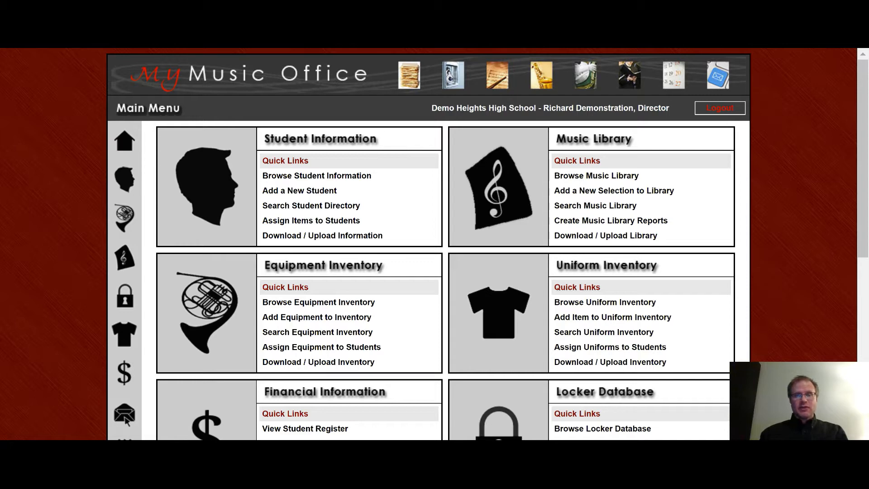
Open the Music Library and look through the list of titles.
left_click(493, 192)
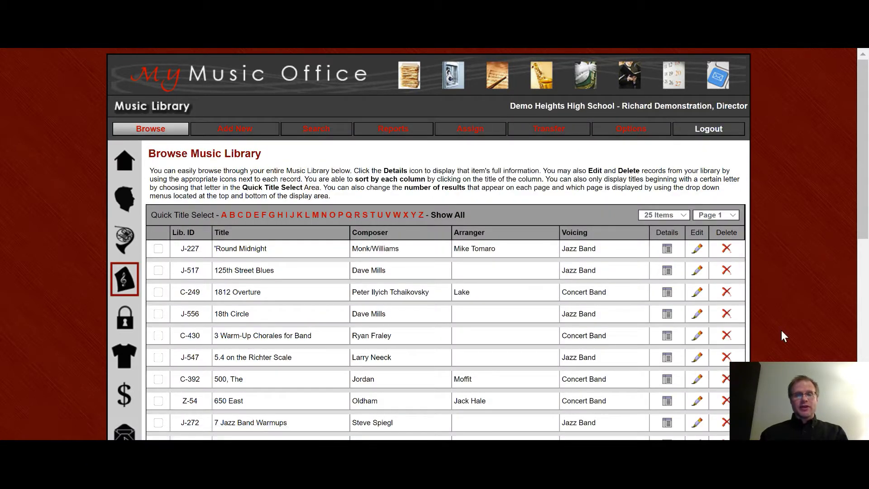
scroll(783, 313, "down", 3)
scroll(781, 310, "down", 2)
scroll(780, 308, "up", 5)
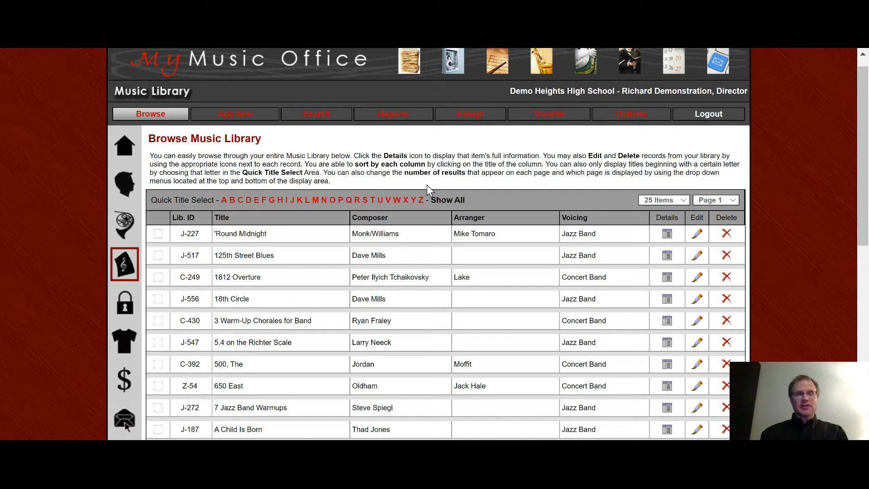
Filter the library to titles beginning with S, and restore the full list of titles.
left_click(366, 204)
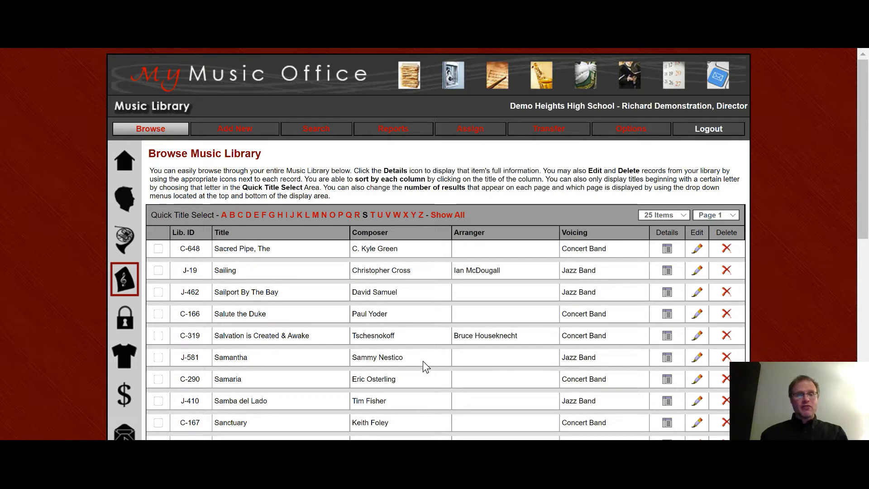
left_click(447, 216)
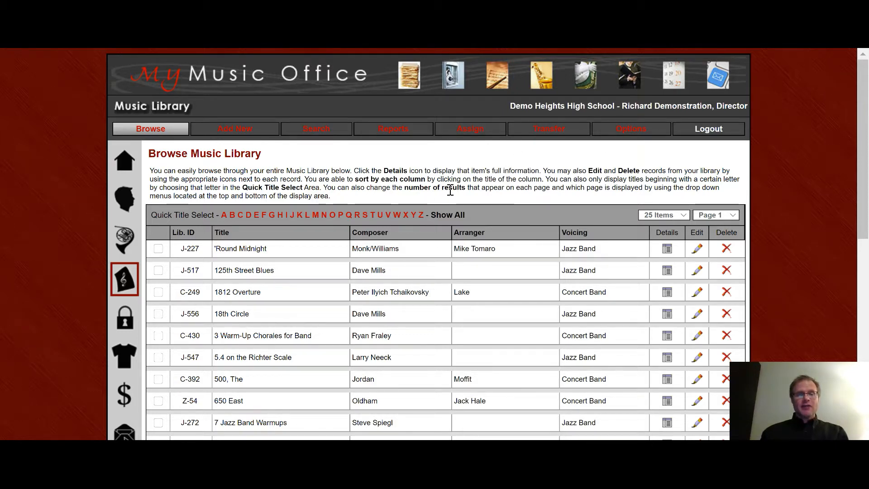
Sort the music library by library ID, and return to sorting by title.
scroll(449, 194, "down", 2)
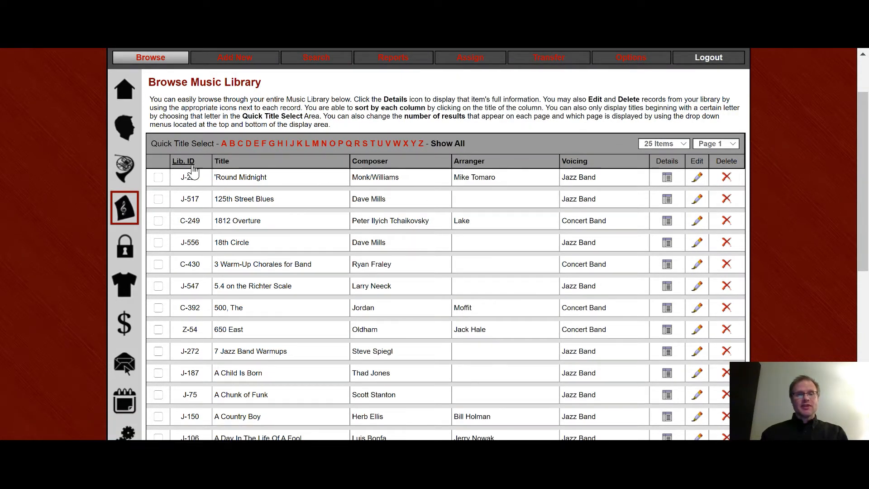
left_click(185, 161)
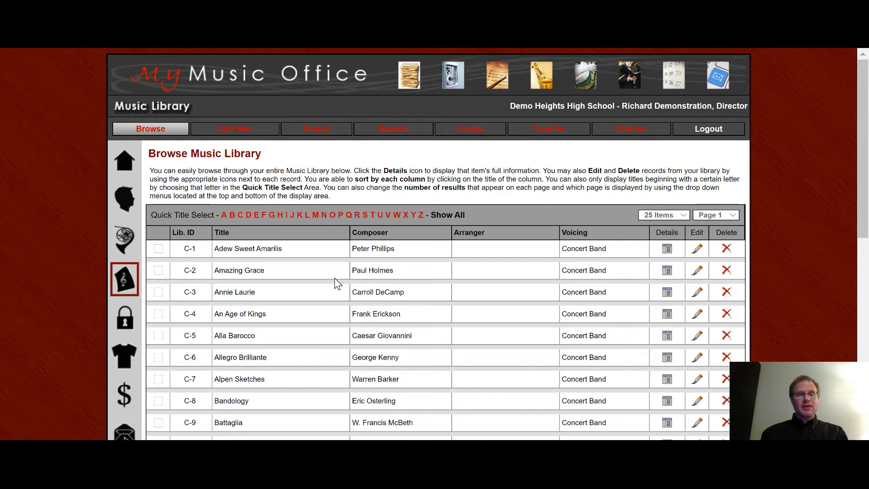
scroll(335, 279, "down", 2)
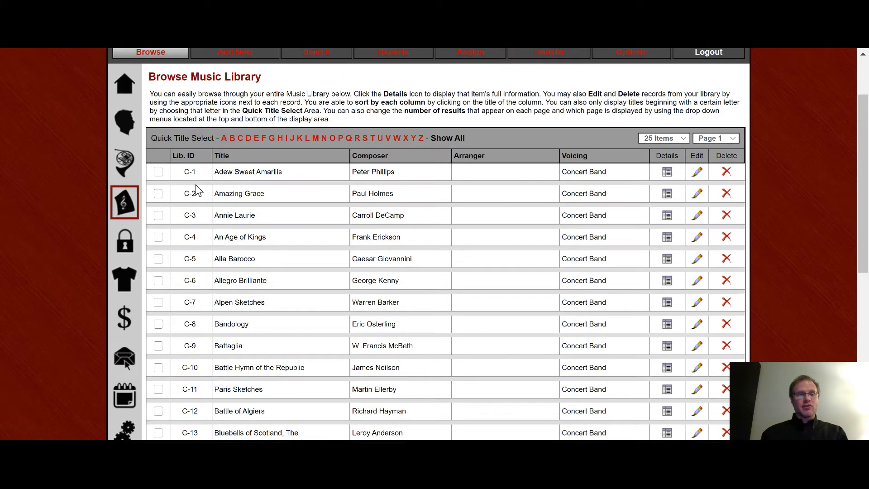
left_click(221, 161)
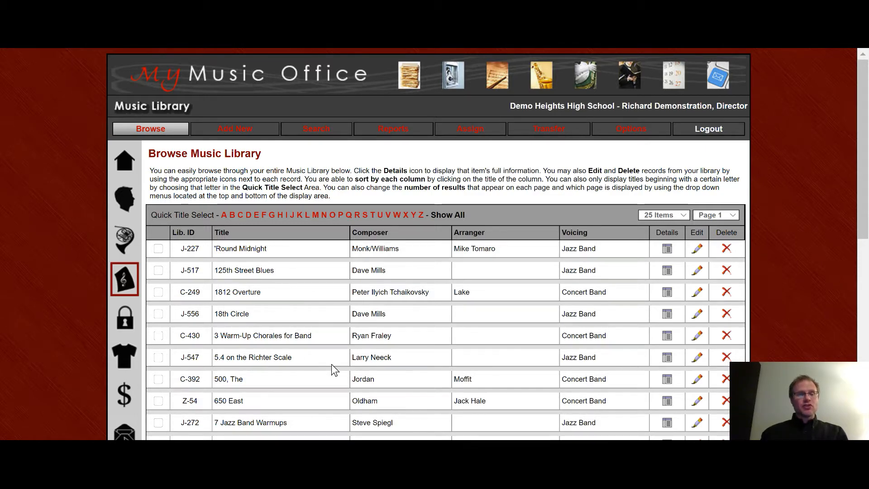
Look through the title list and view the full details of 125th Street Blues, closing them when done.
scroll(331, 364, "down", 8)
scroll(332, 365, "down", 2)
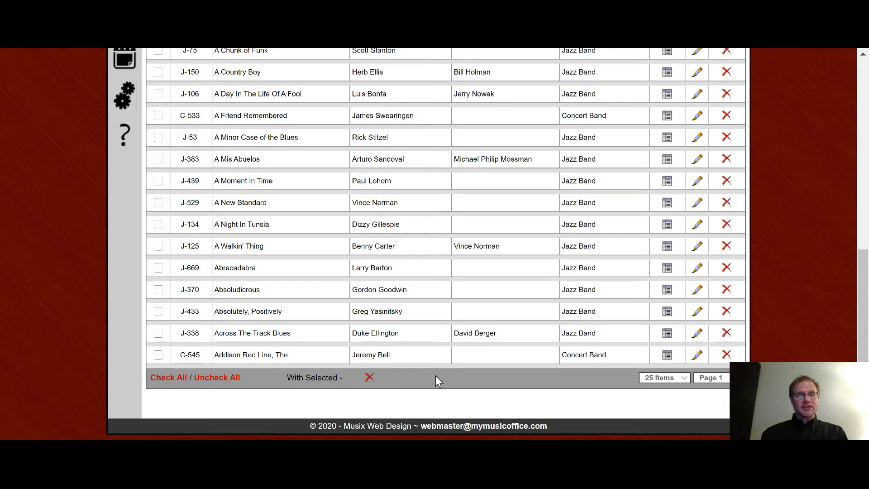
scroll(417, 289, "up", 10)
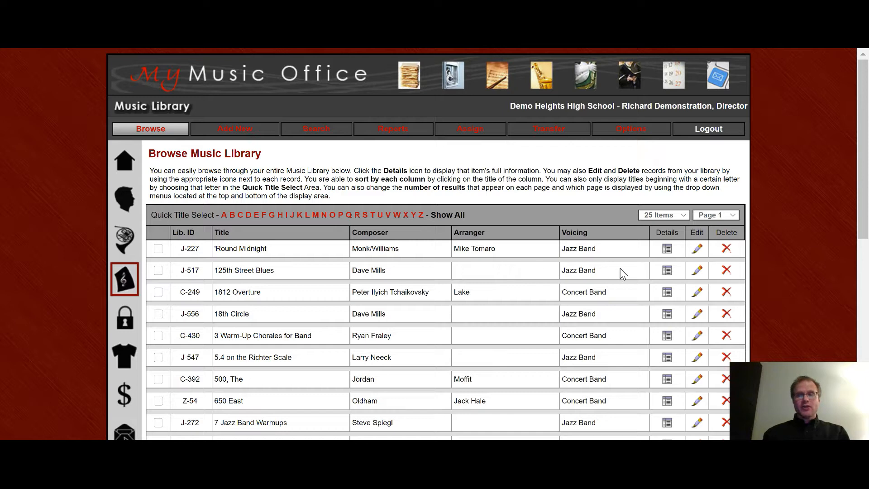
left_click(662, 272)
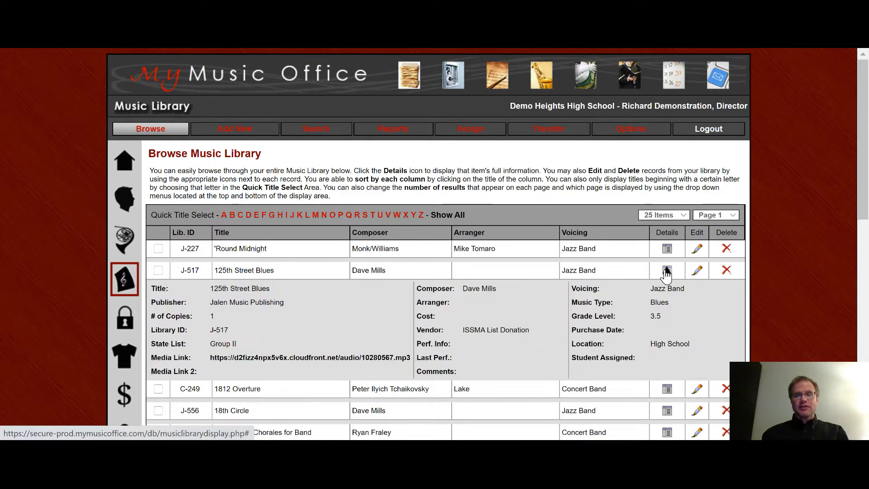
scroll(558, 332, "down", 1)
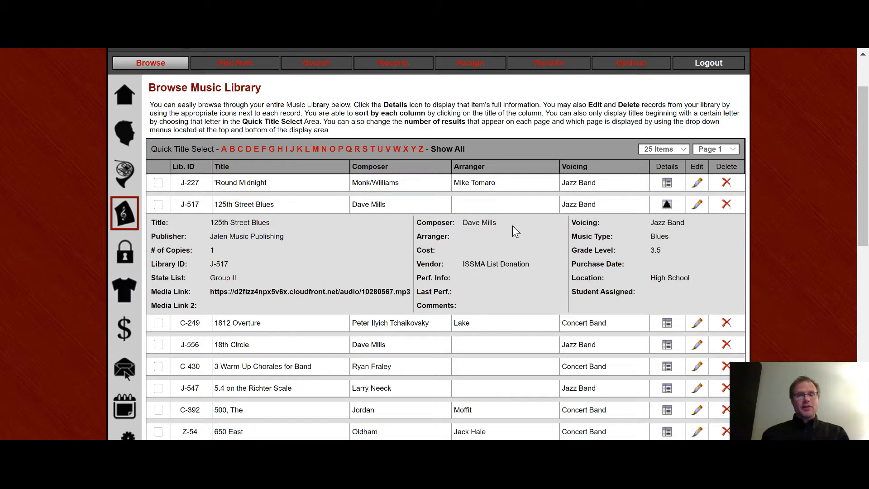
left_click(668, 205)
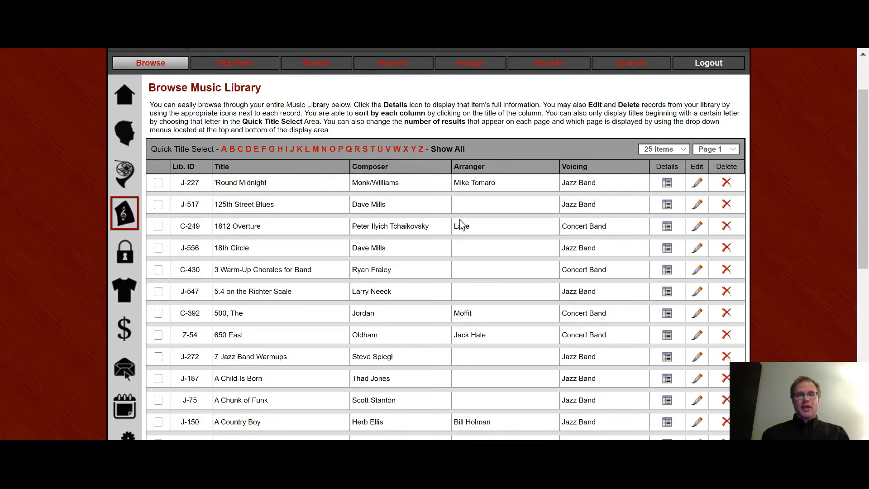
Start a new musical selection and set its composer to Peter Ilyich Tchaikovsky from the suggested names.
left_click(236, 64)
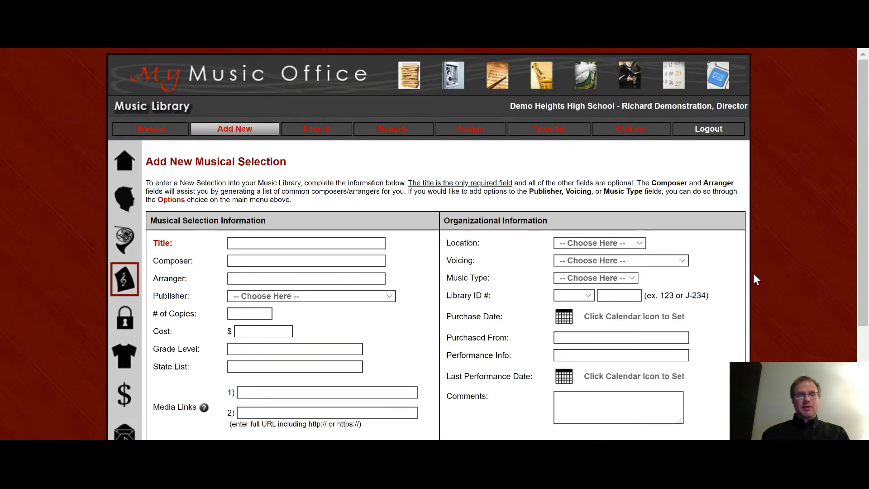
scroll(753, 273, "down", 2)
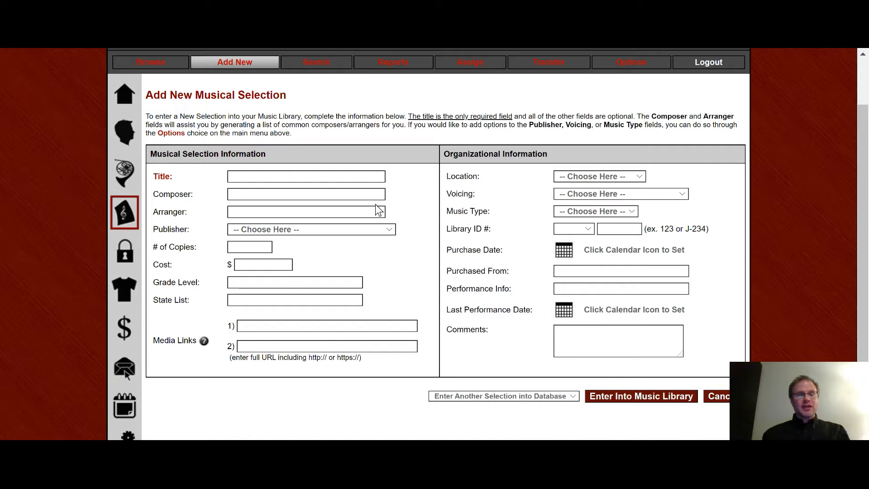
left_click(346, 195)
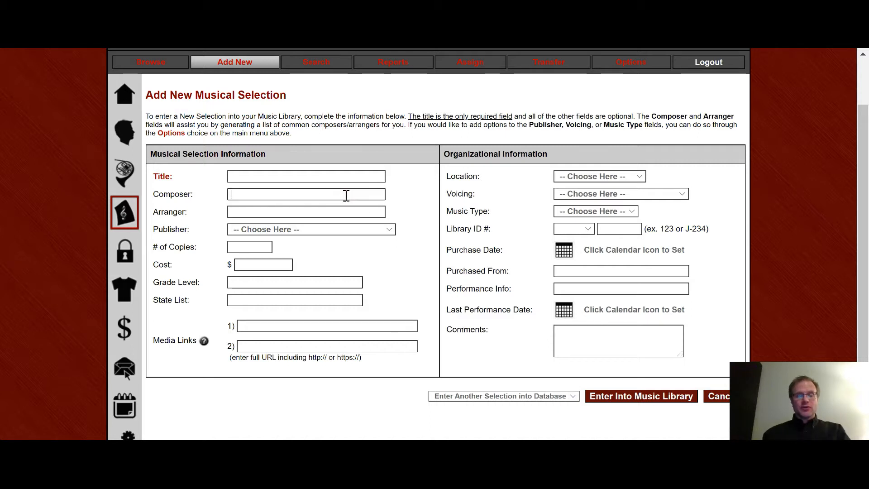
type("l")
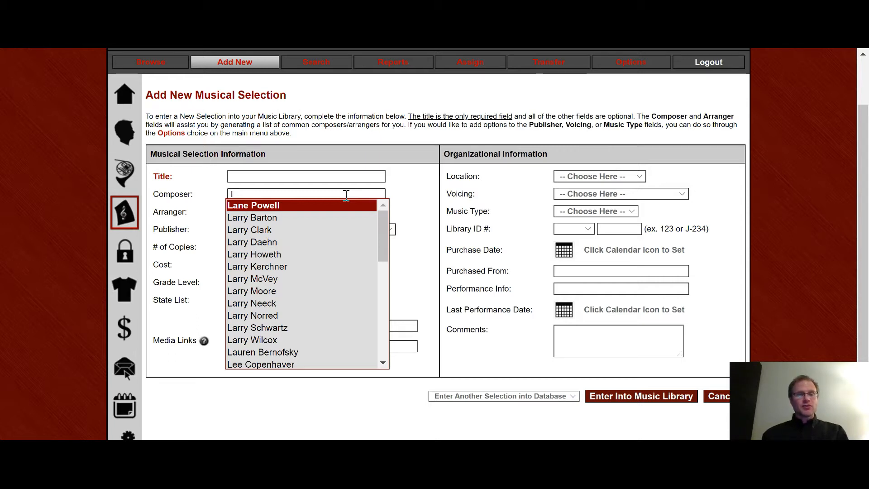
key("BackSpace")
type("peter")
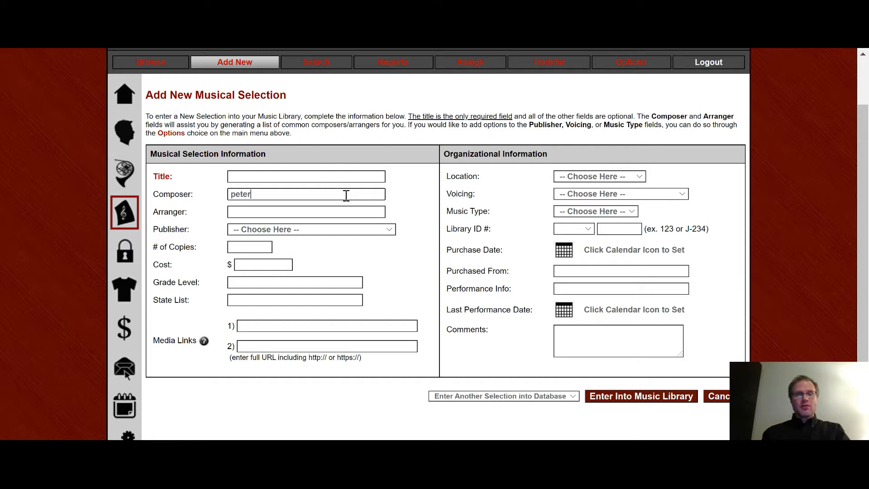
key("Down")
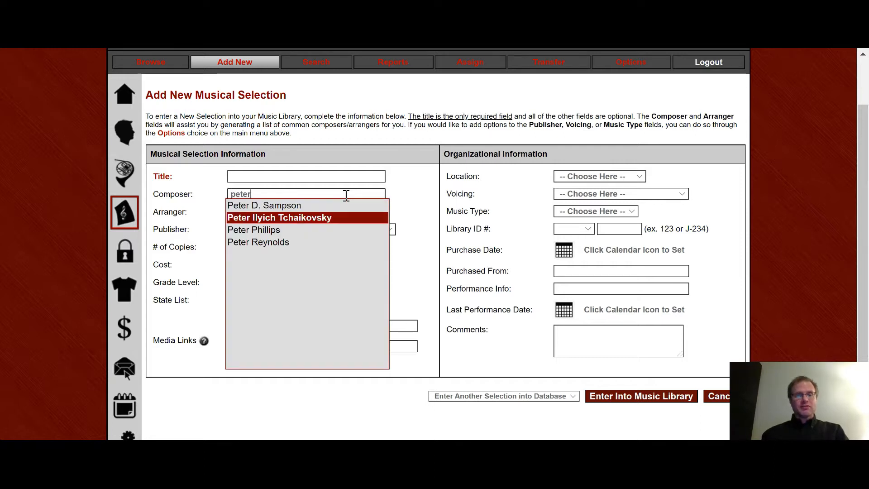
key("Tab")
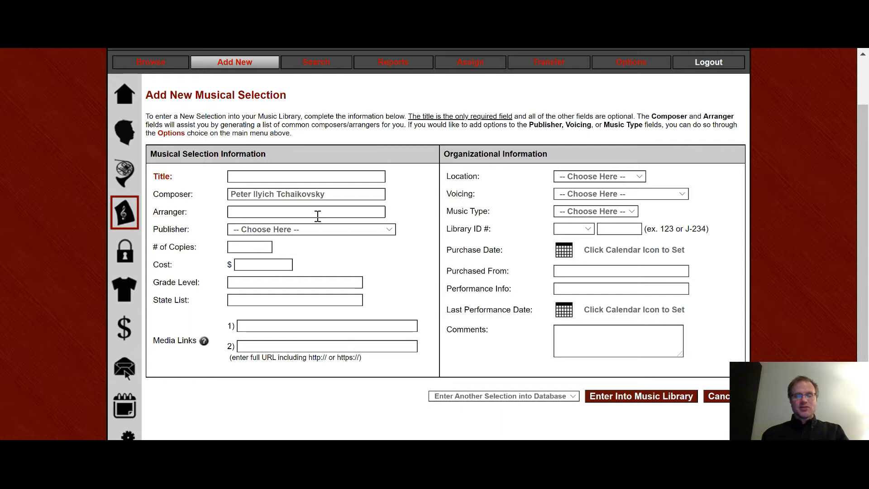
Set the new selection's arranger to Jay Bocook and its publisher to Hal Leonard Corporation.
type("jay b")
key("Tab")
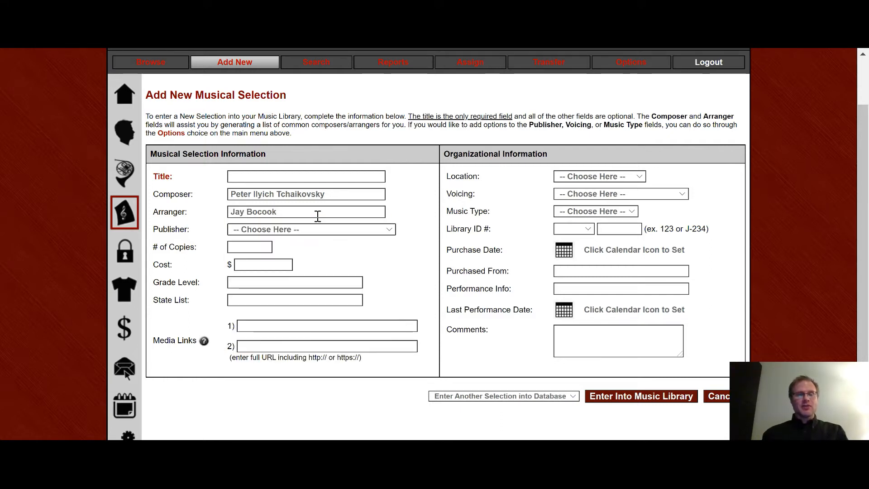
left_click(330, 236)
left_click(330, 234)
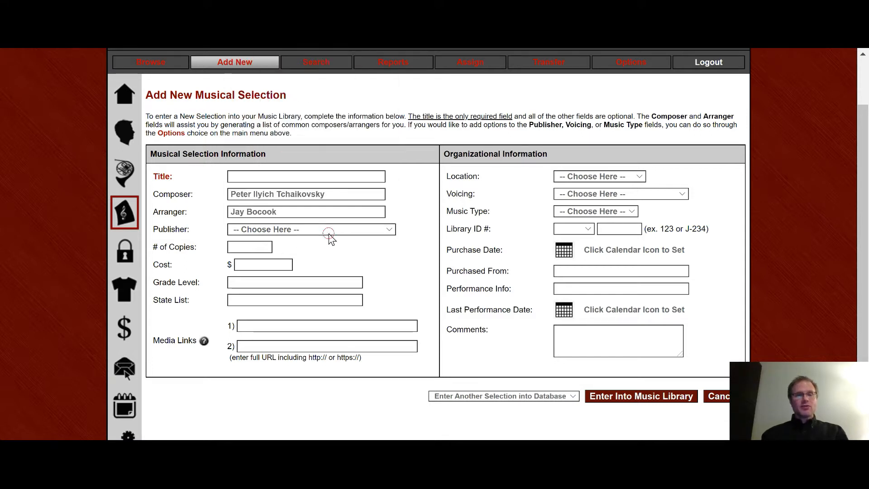
left_click(297, 231)
type("hal")
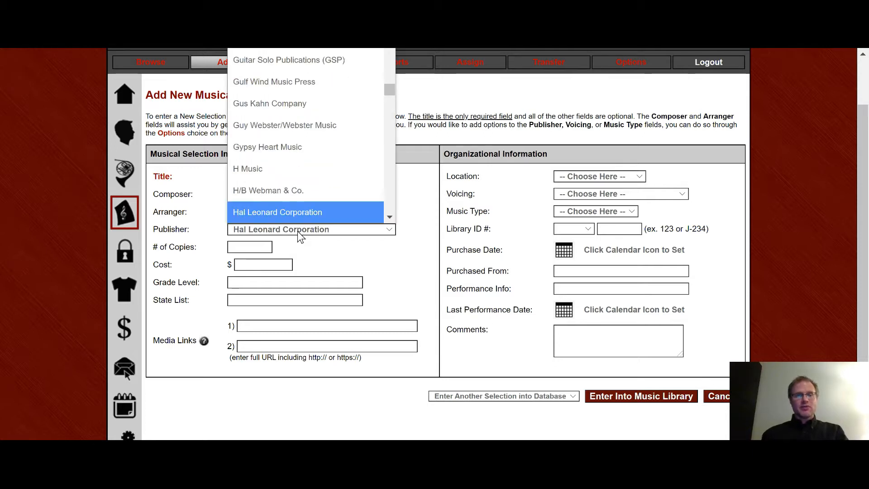
key("Return")
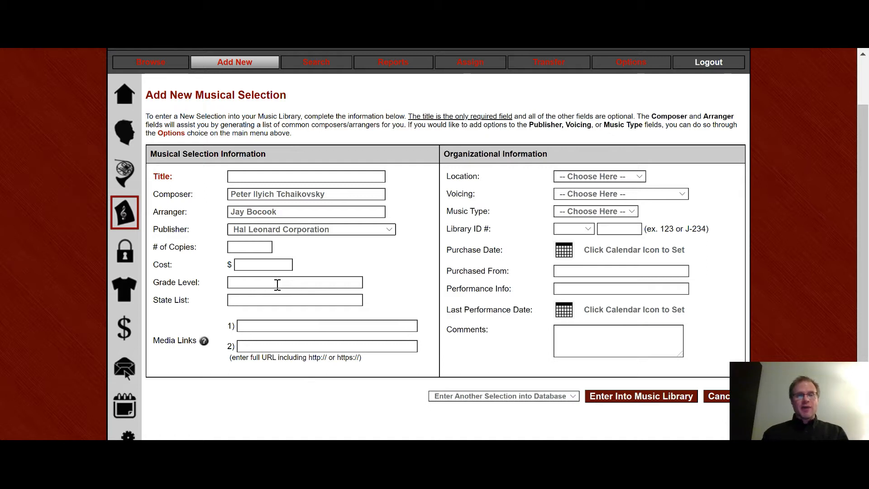
Title the new selection "A New Piece", with 1 copy and a cost of $90.00.
left_click(294, 180)
type("A New Piece")
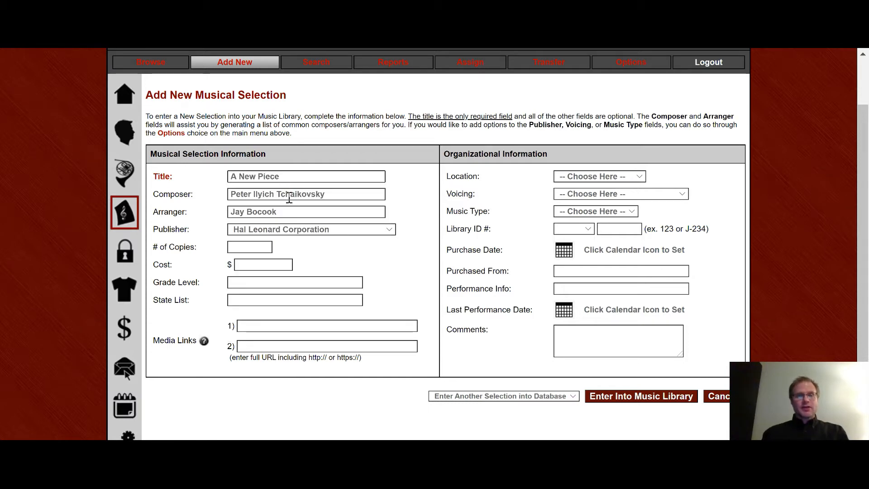
left_click(258, 248)
type("1")
key("Tab")
type("90")
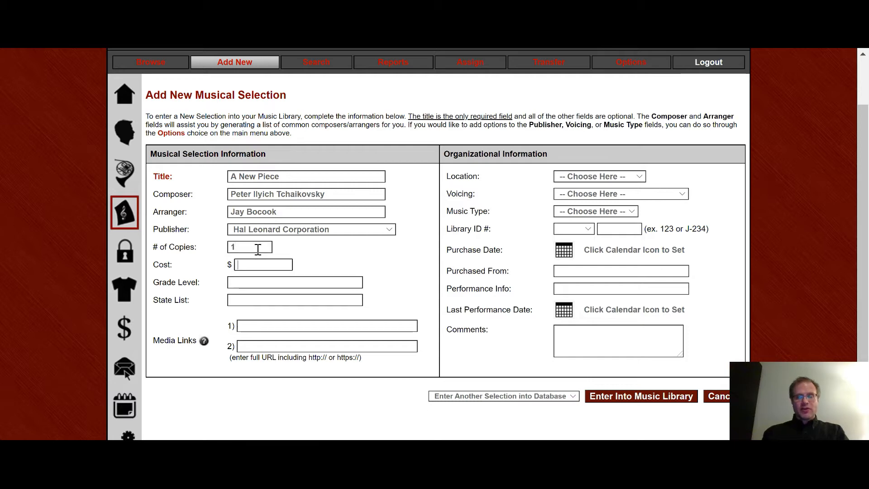
type("00")
Enter "Really Hard" as the new selection's grade level and "Group I" as its state list.
key("Tab")
type("Really Hard")
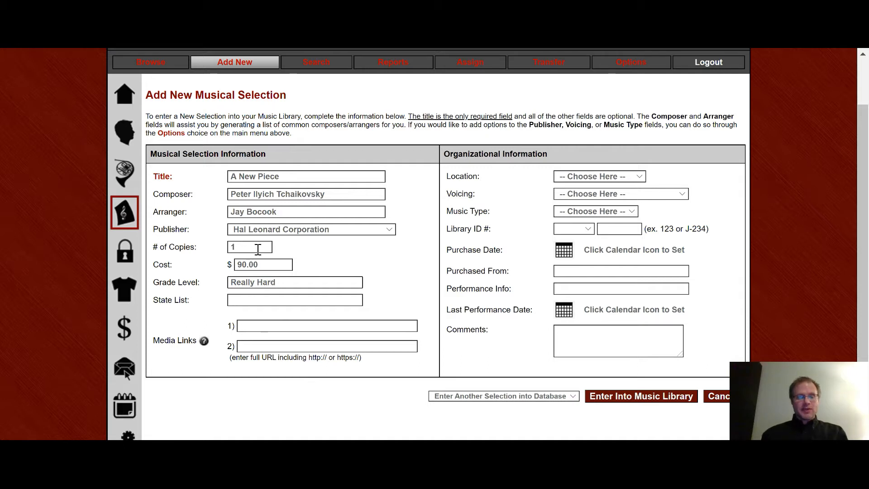
key("Tab")
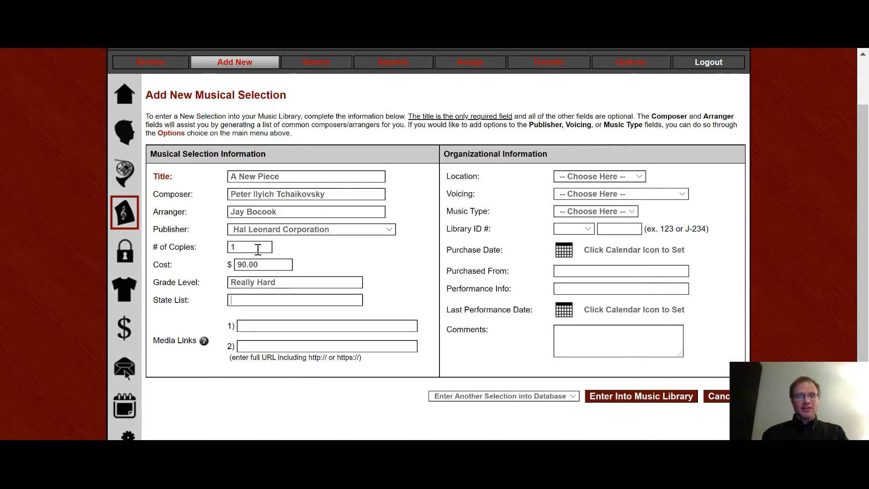
type("Group I")
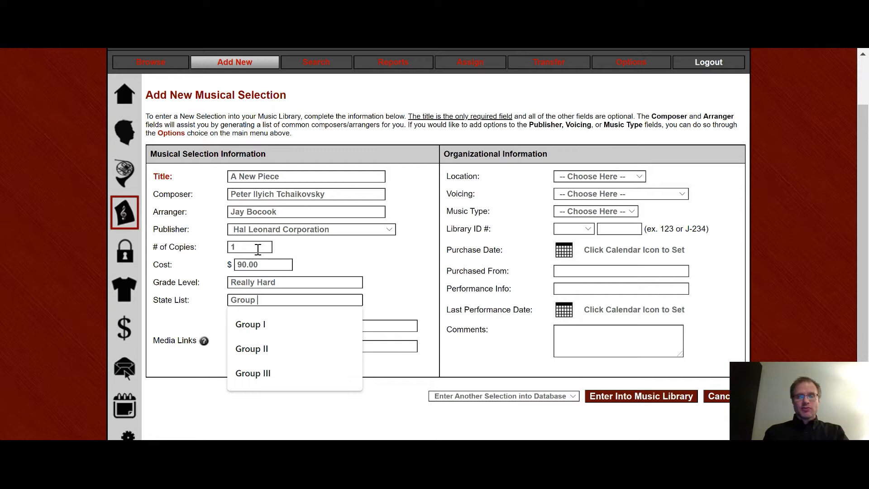
key("Tab")
key("Tab")
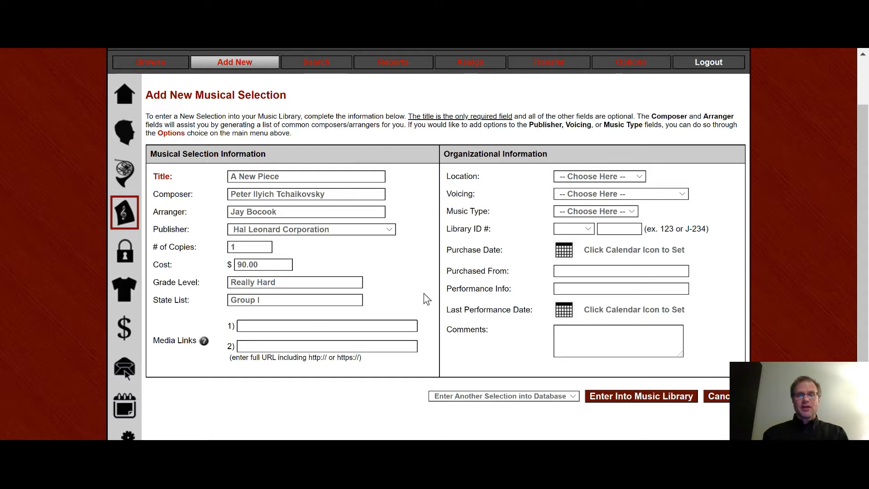
Review the available locations and voicings, and set the new selection's location to High School.
left_click(634, 178)
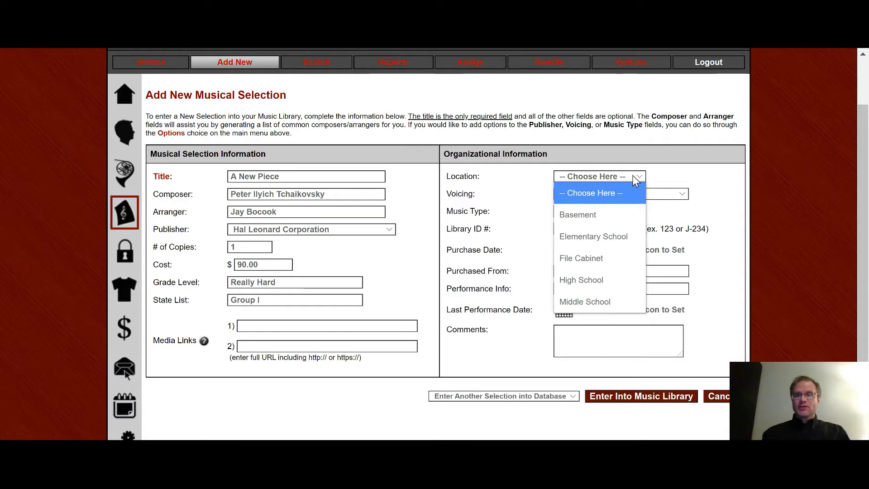
left_click(703, 191)
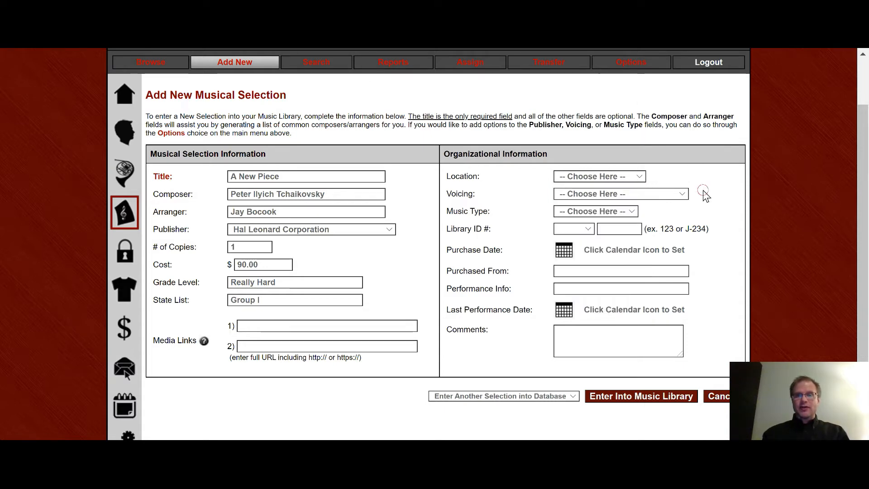
left_click(649, 195)
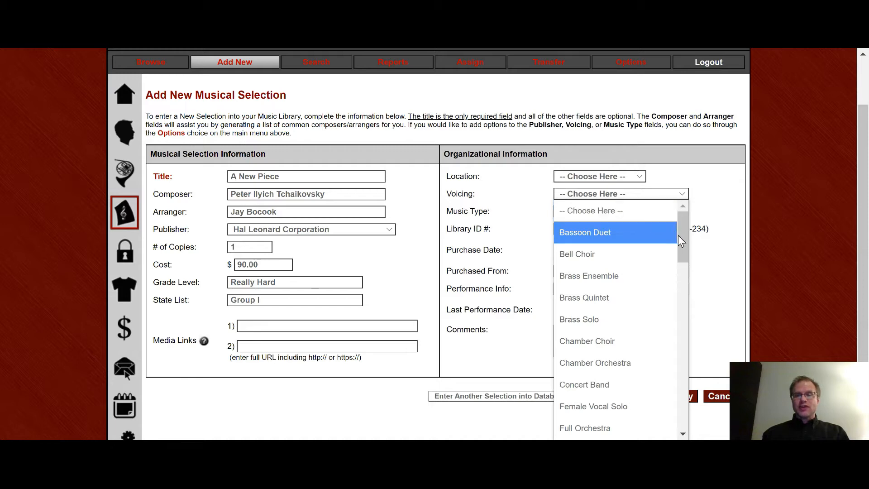
mouse_move(679, 237)
left_mouse_down()
mouse_move(679, 388)
mouse_move(682, 230)
left_mouse_up()
left_click(625, 177)
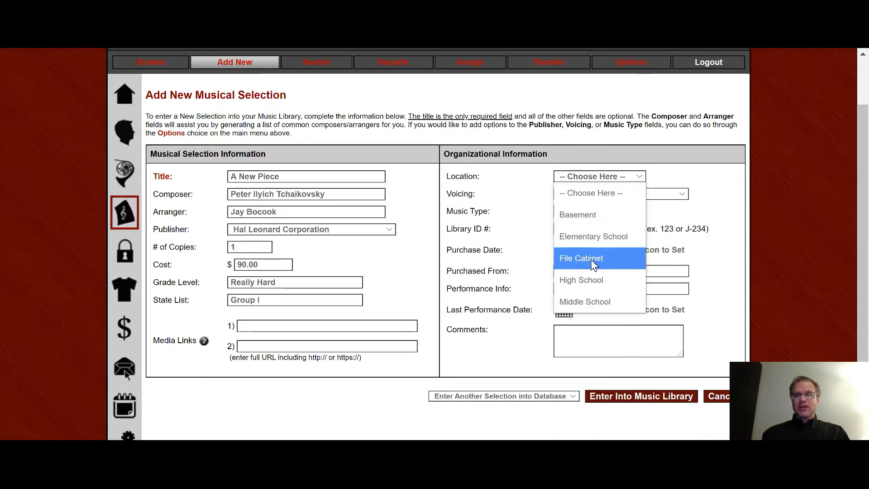
left_click(588, 280)
Set the new selection's voicing to Concert Band and its music type to Folk Song.
left_click(624, 195)
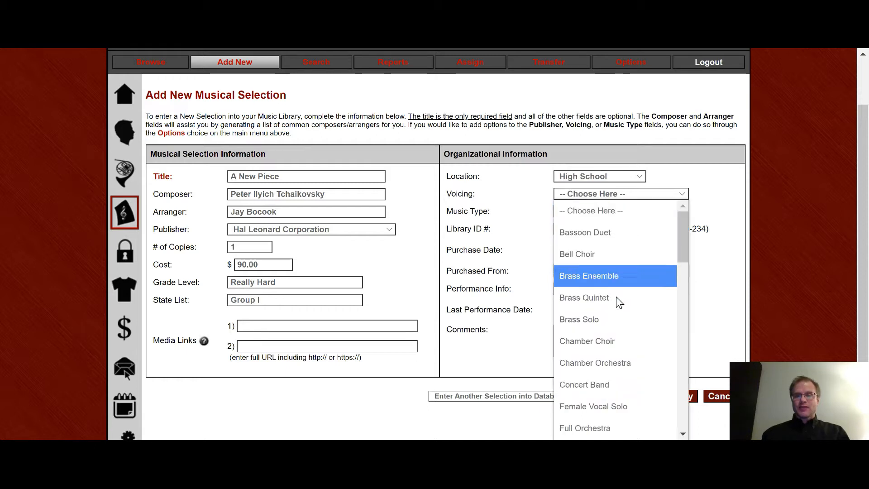
left_click(617, 386)
left_click(632, 214)
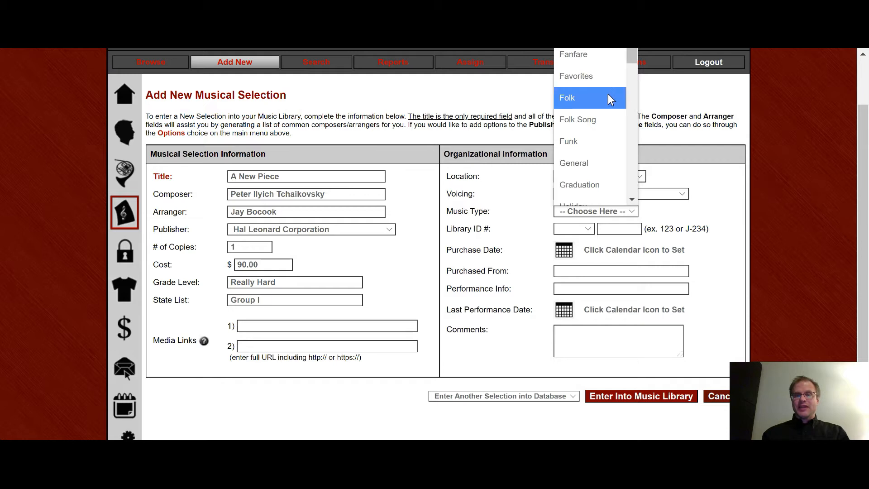
left_click(596, 102)
key("Down")
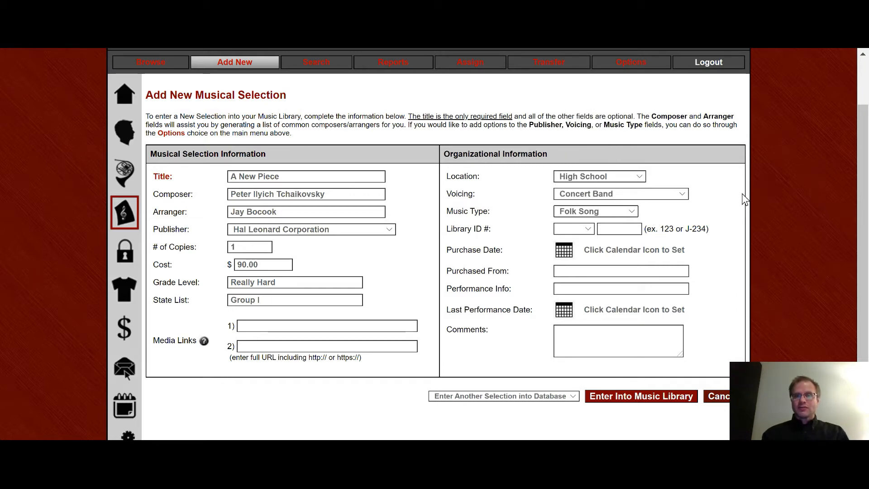
Give the new selection the library ID C-123, using the C- prefix.
left_click(588, 230)
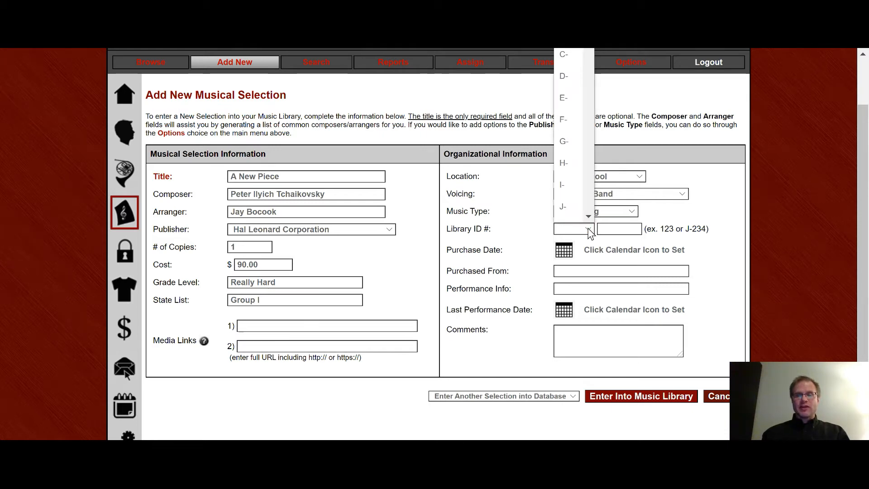
left_click(571, 62)
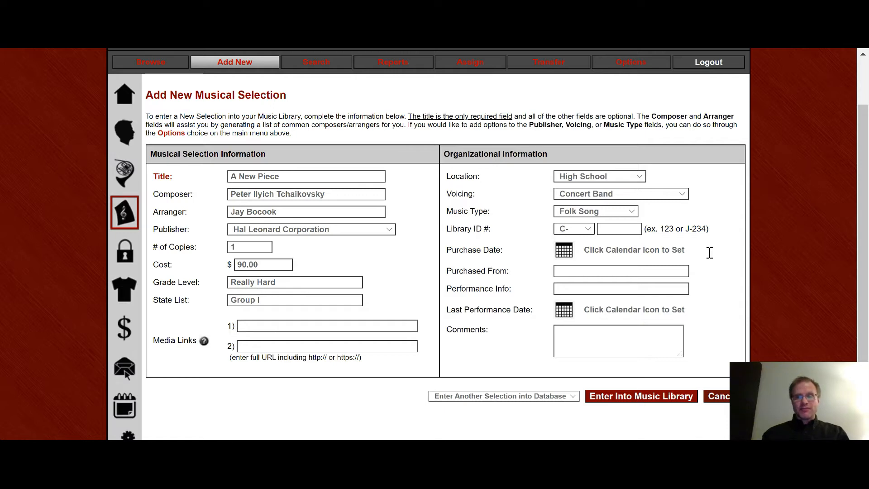
left_click(622, 231)
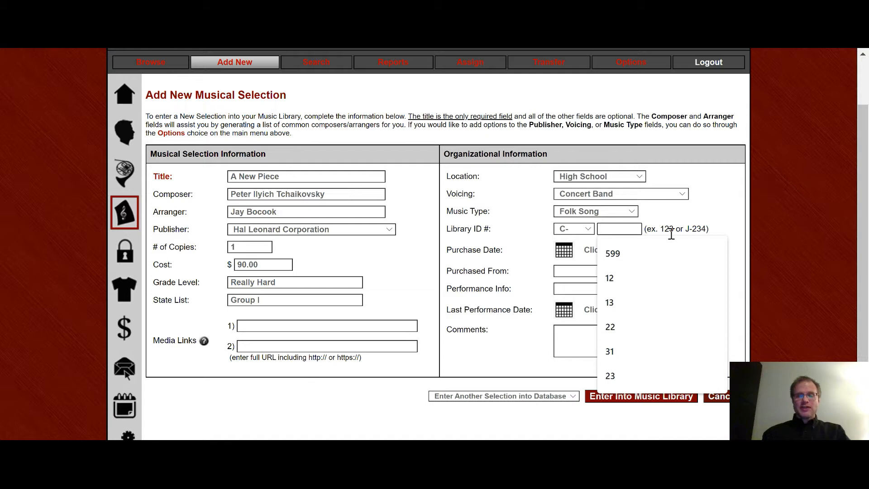
type("123")
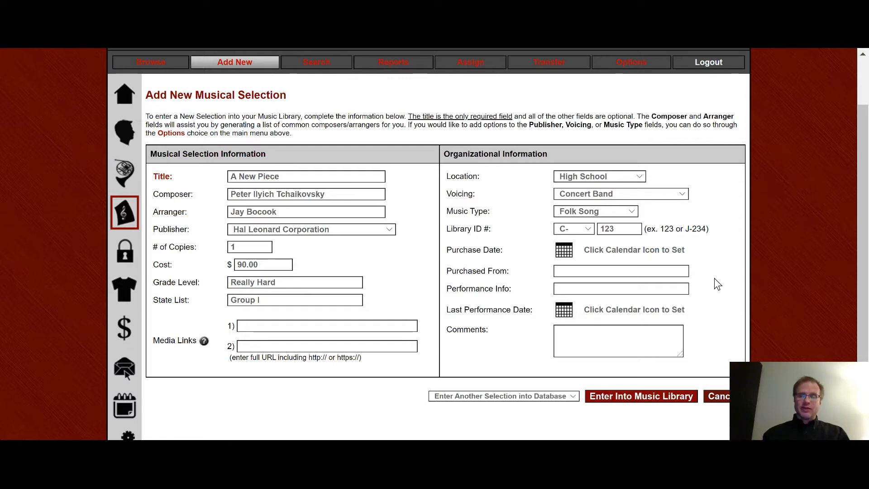
Set the purchase date to November 15, 2020 and enter J.W. Pepper as the vendor it was purchased from.
left_click(566, 254)
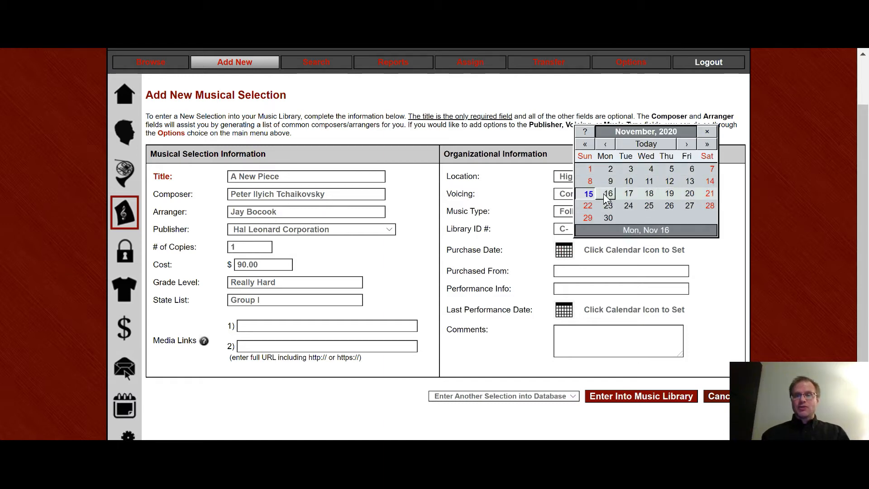
left_click(588, 194)
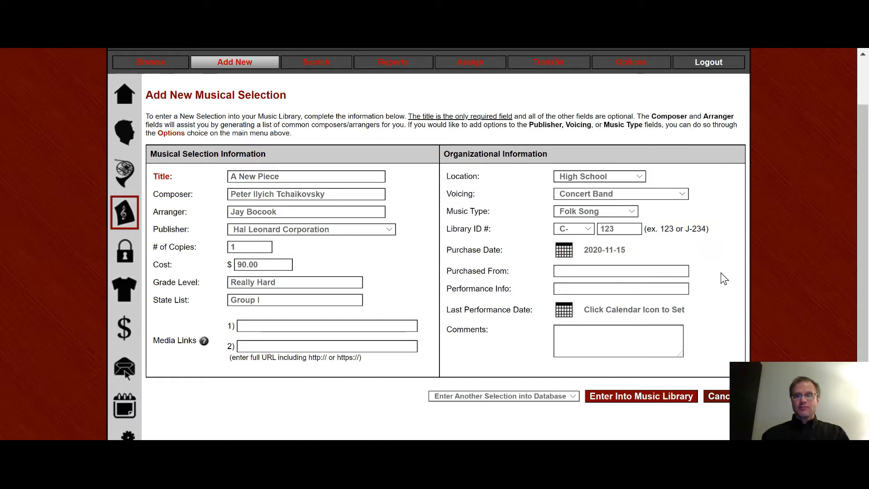
left_click(583, 271)
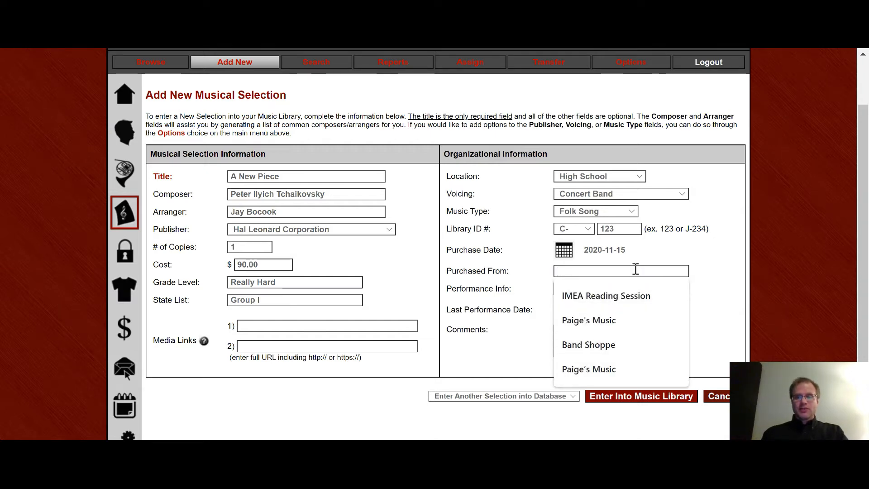
type("J.W. Pepper")
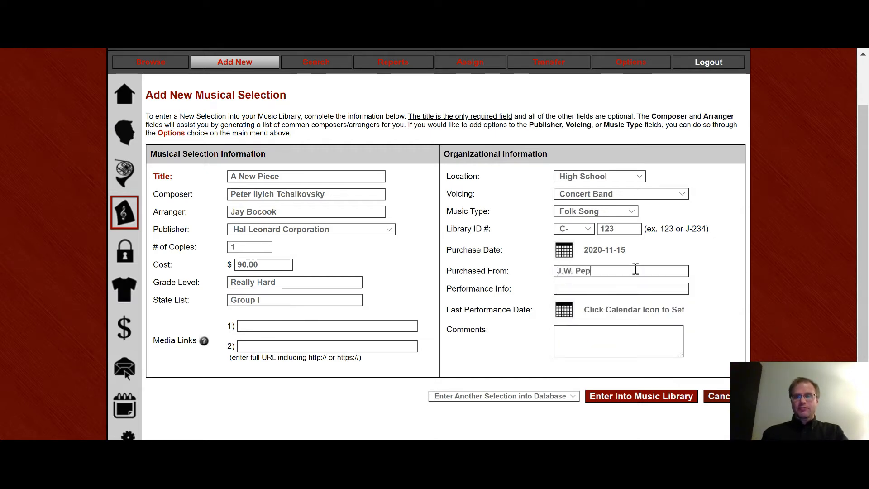
key("Tab")
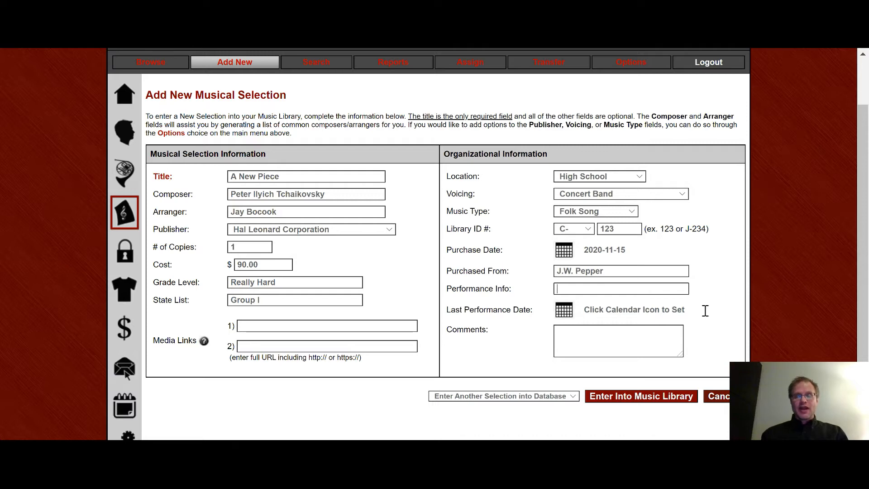
Enter the new selection into the music library, choosing to return to the music library after saving.
scroll(705, 311, "down", 1)
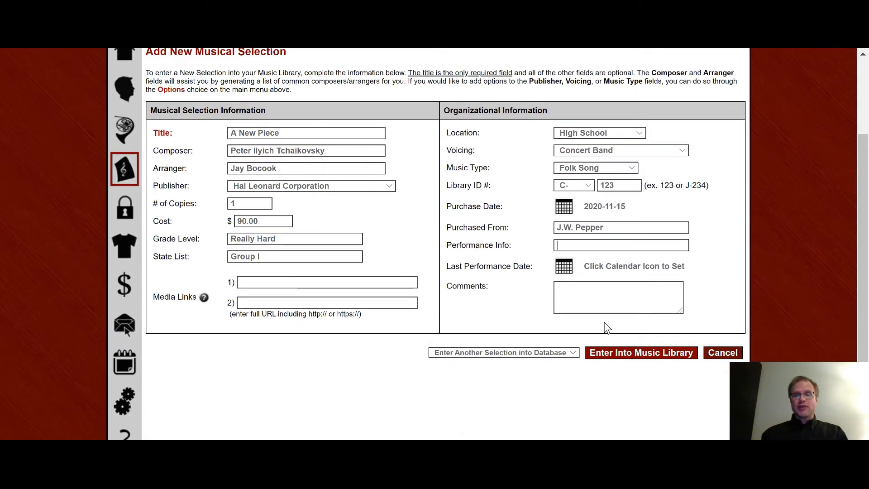
left_click(569, 352)
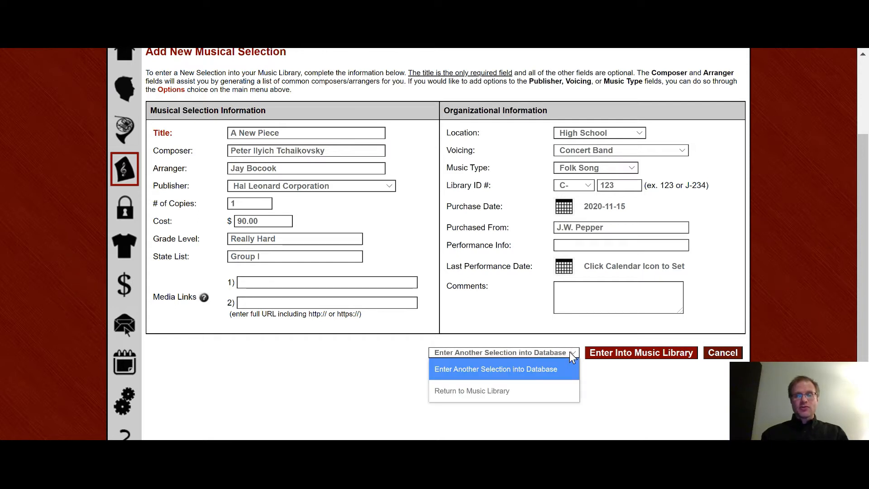
left_click(615, 377)
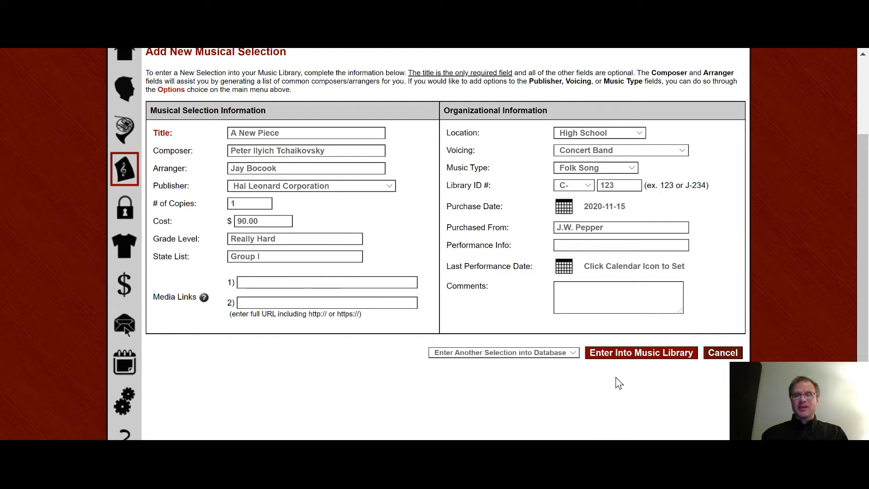
scroll(761, 310, "up", 1)
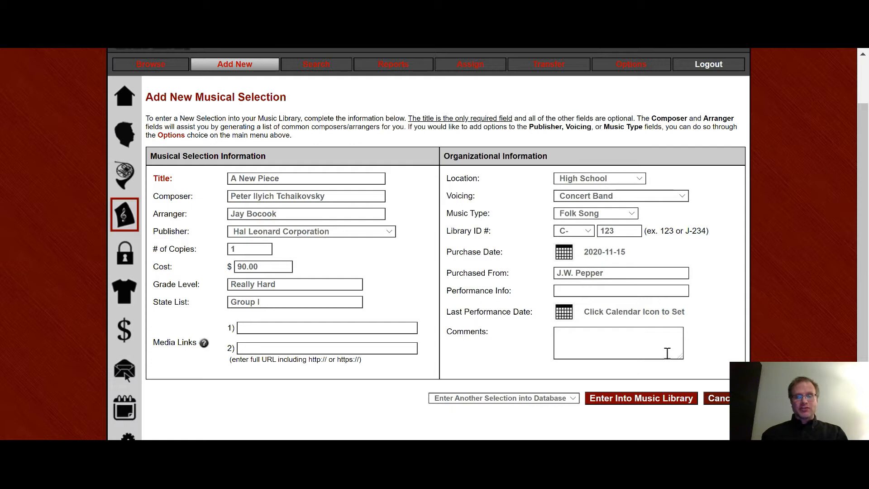
left_click(560, 399)
left_click(527, 382)
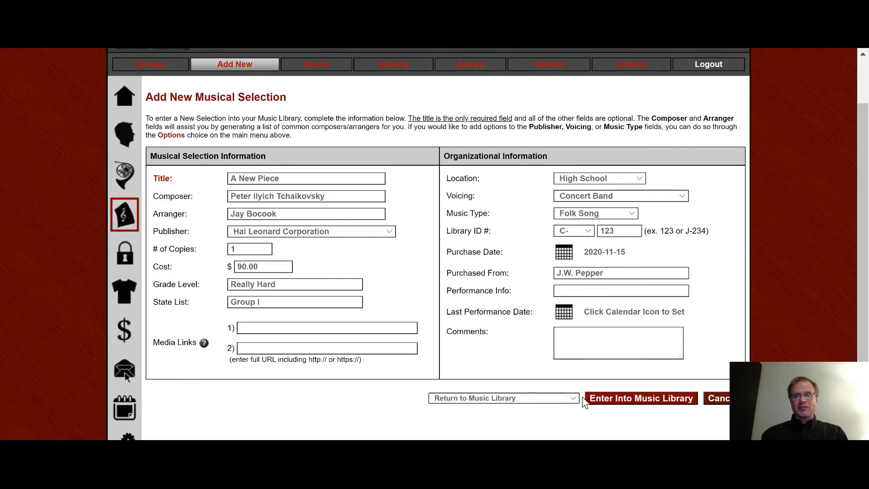
left_click(648, 395)
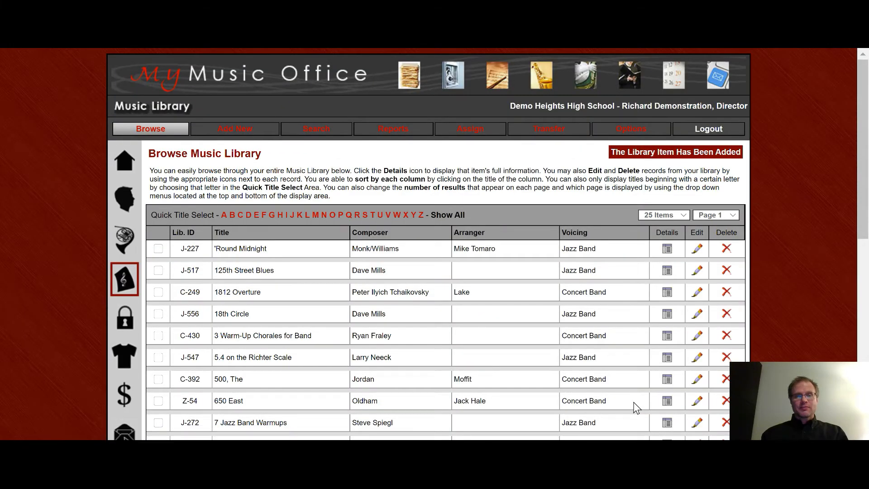
Browse the library titles beginning with A and display the full details of "A New Piece".
scroll(441, 337, "down", 1)
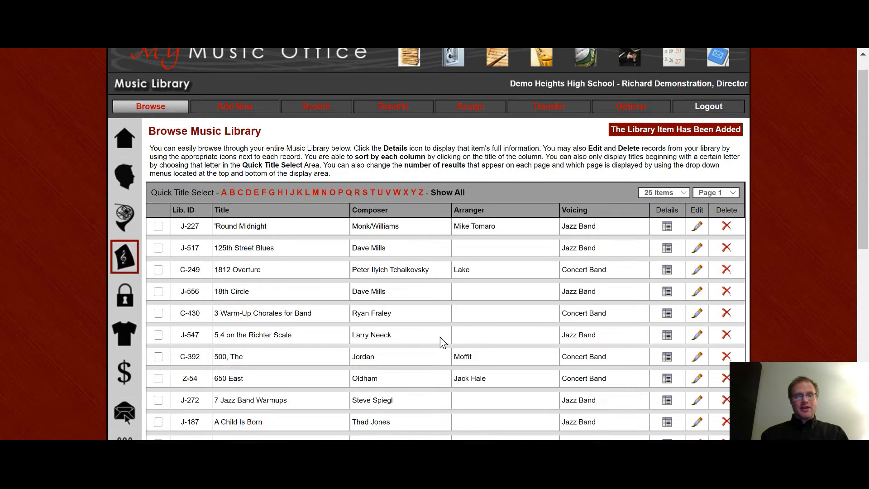
left_click(224, 193)
scroll(454, 341, "down", 5)
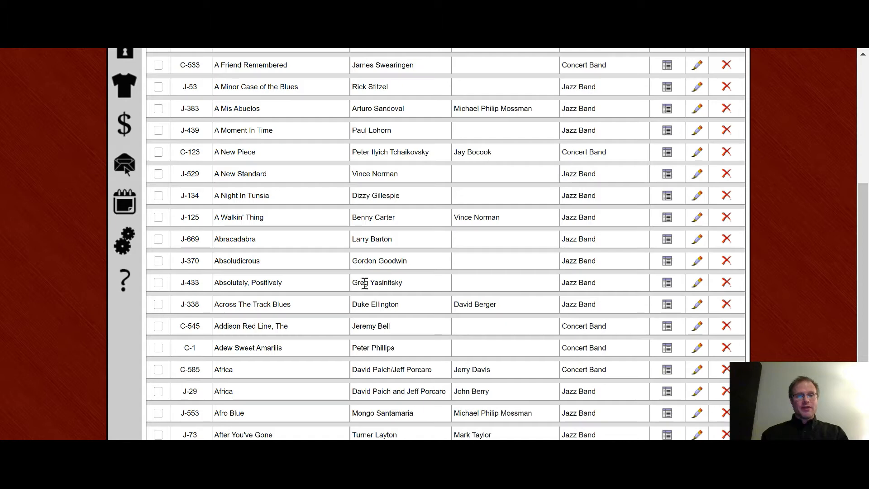
left_click(667, 152)
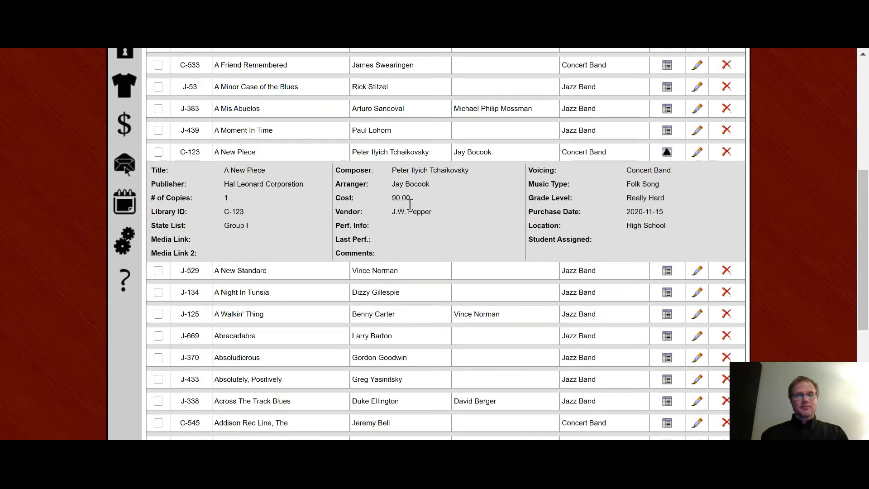
Search the music library for titles containing "Piece".
scroll(412, 199, "up", 1)
scroll(412, 200, "up", 4)
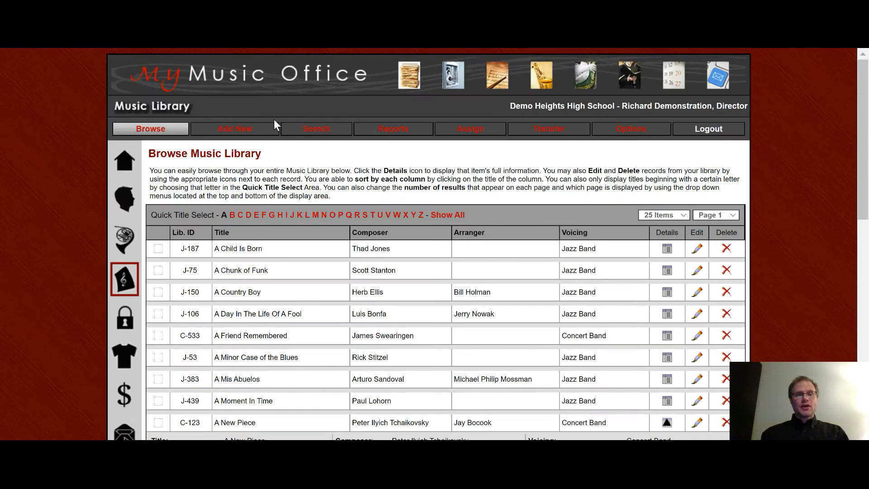
left_click(315, 130)
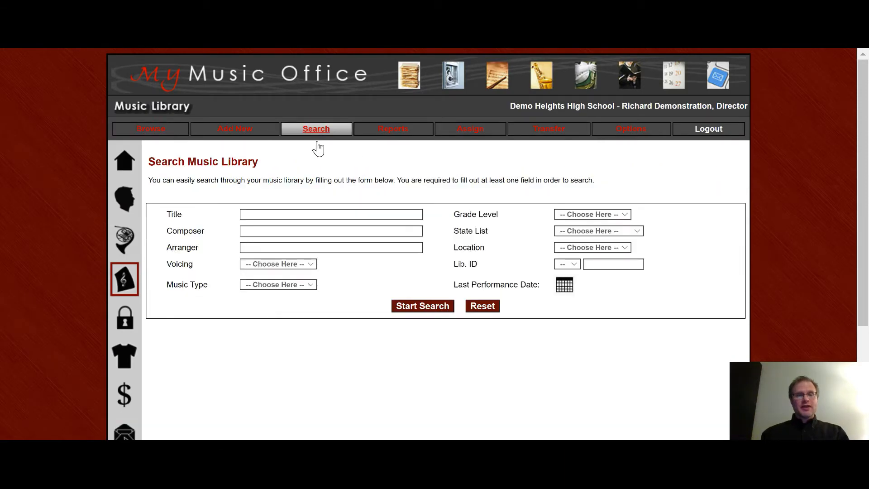
left_click(342, 216)
type("Piece")
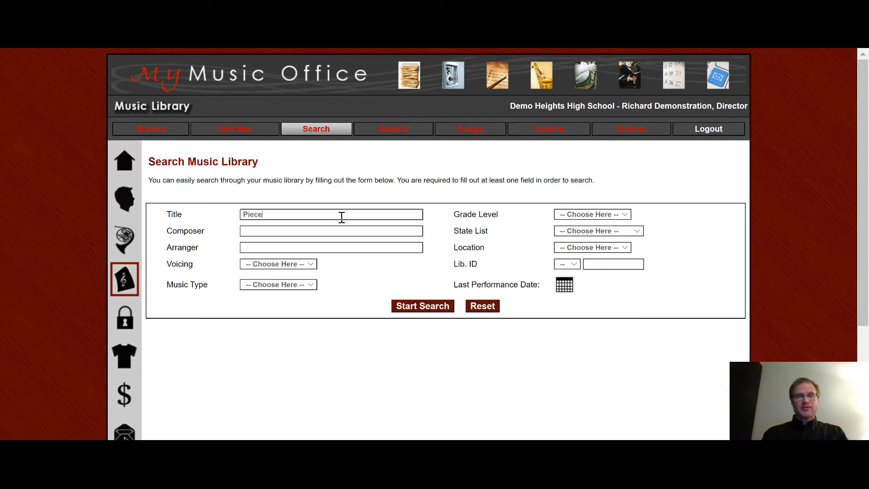
left_click(430, 306)
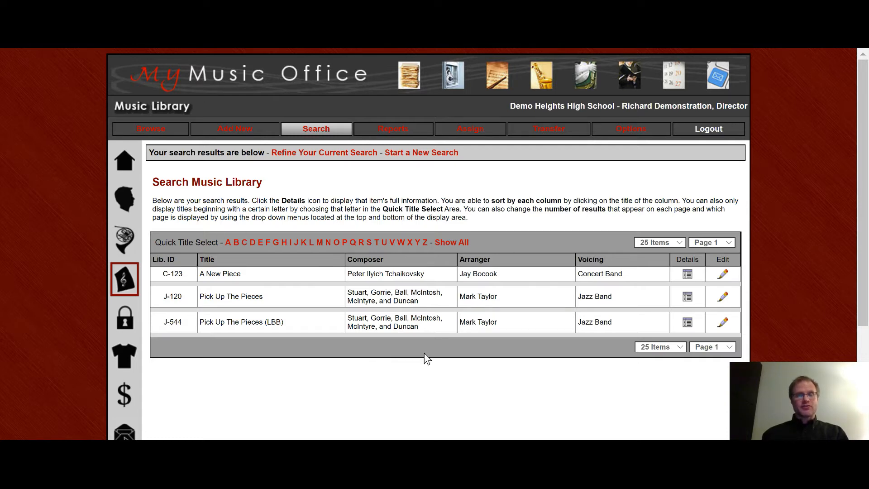
Refine the current search with arranger "bocook", and check the full details of "A New Piece" before collapsing them.
left_click(314, 152)
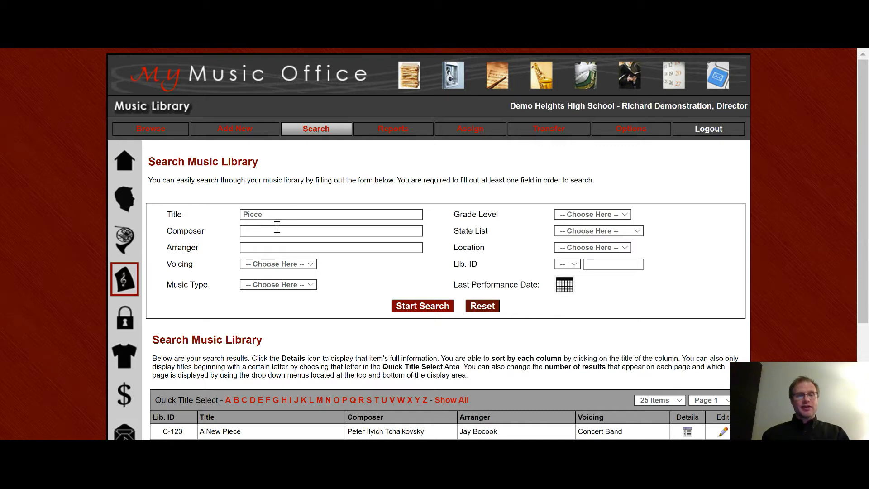
left_click(281, 249)
type("bocook")
left_click(405, 306)
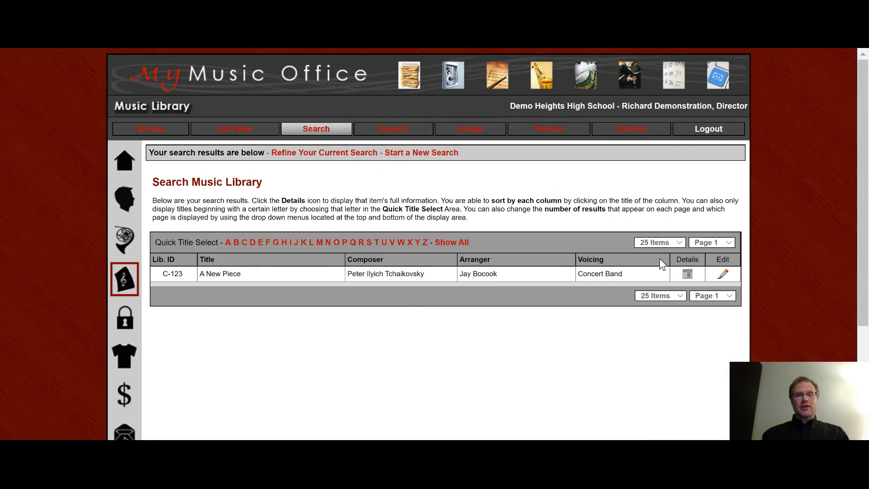
left_click(687, 274)
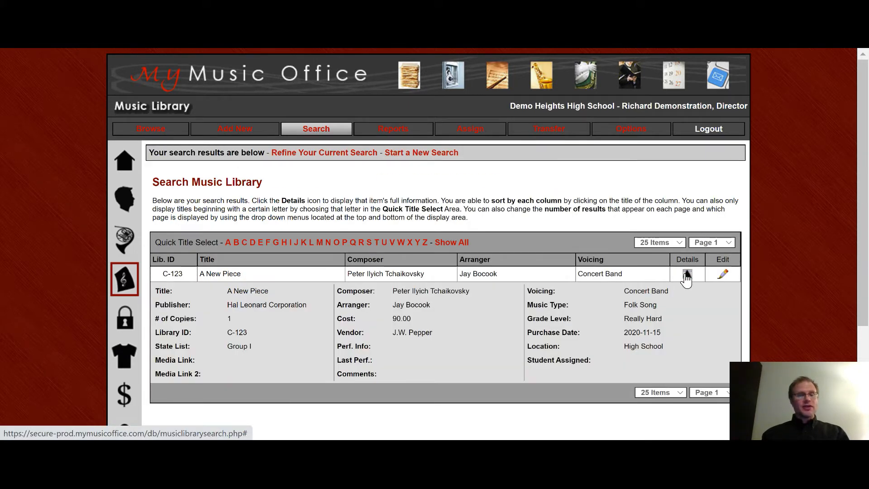
left_click(687, 275)
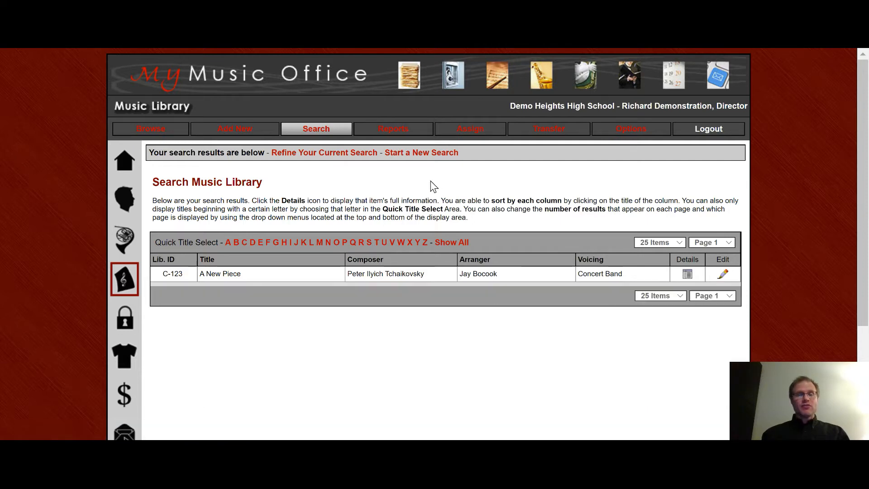
Start a new library search with the voicing set to Jazz Band and the music type set to Latin.
left_click(414, 154)
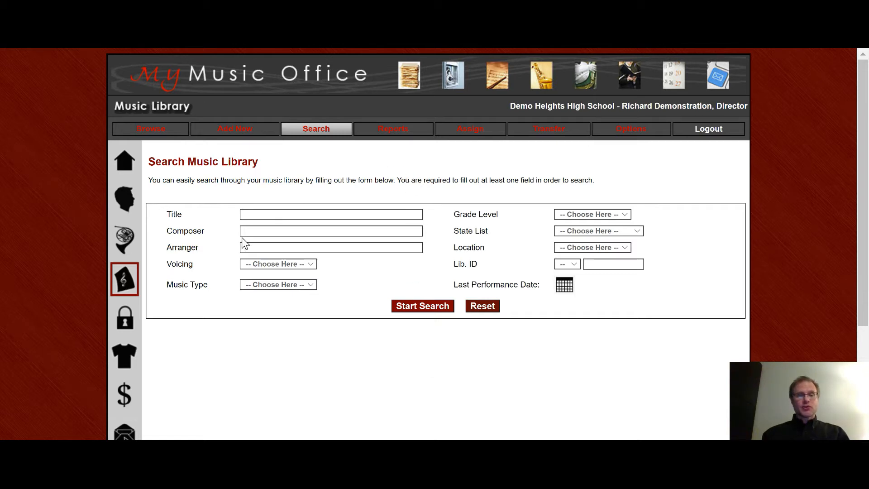
left_click(266, 264)
left_click(268, 321)
left_click(270, 284)
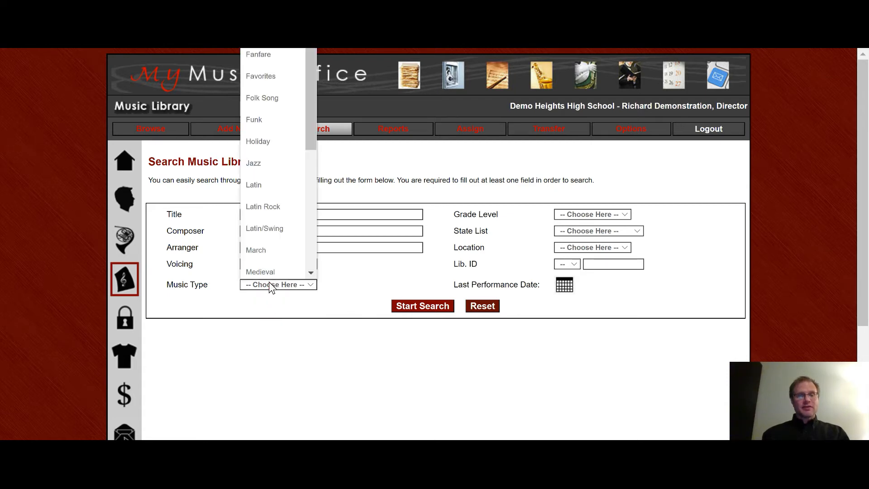
left_click(269, 177)
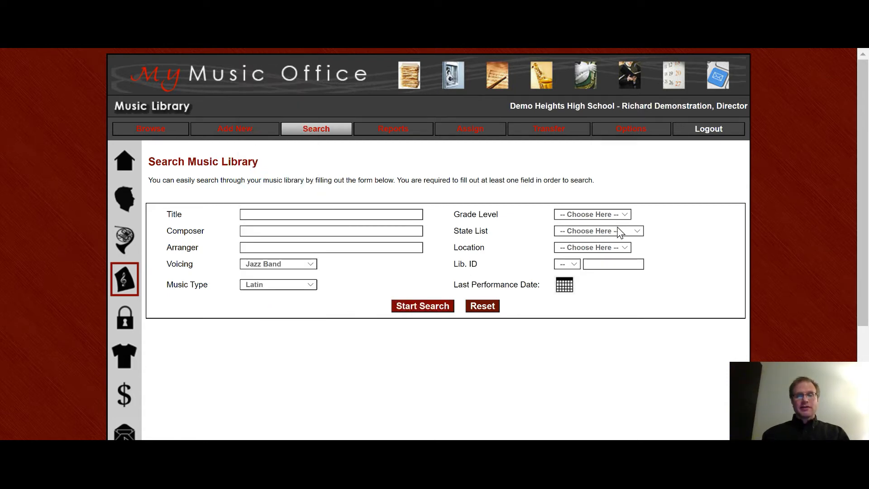
Run the search with state list Group III added, and display the full details of "Hola, Senor Loco".
left_click(593, 231)
left_click(588, 337)
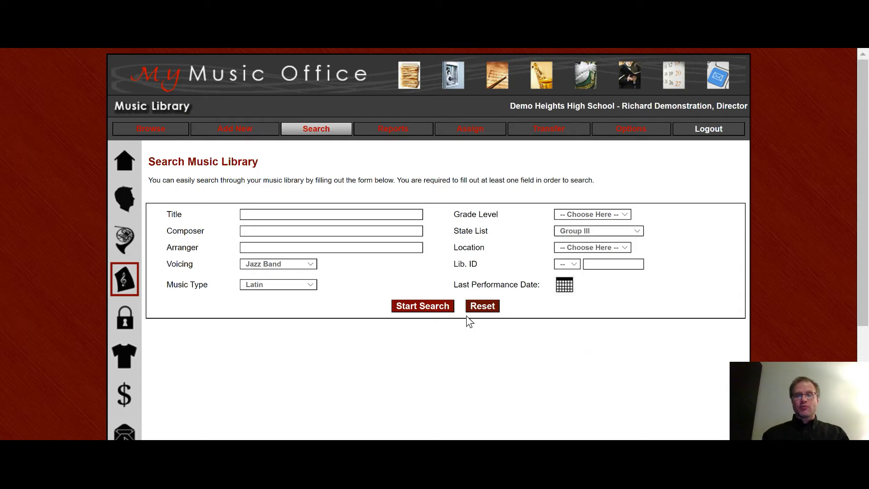
left_click(430, 306)
scroll(534, 347, "down", 3)
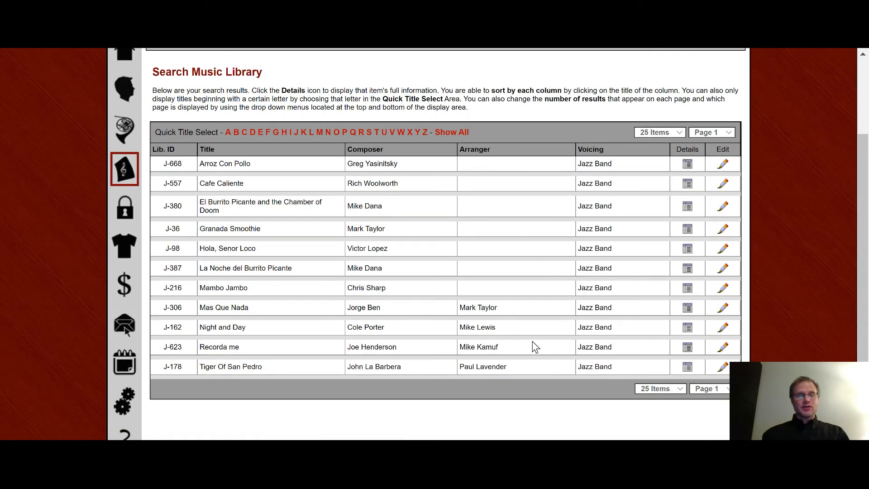
left_click(687, 248)
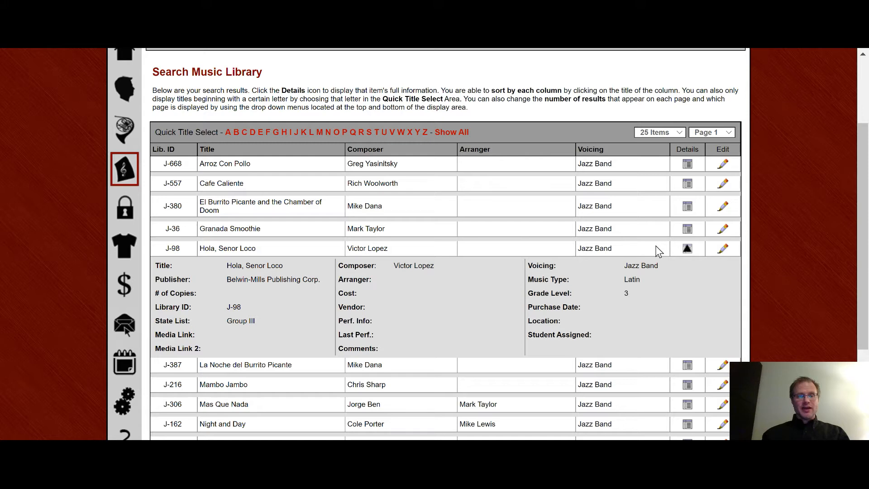
Collapse the details of "Hola, Senor Loco" and check the full details and performance info of "Tiger Of San Pedro".
left_click(687, 248)
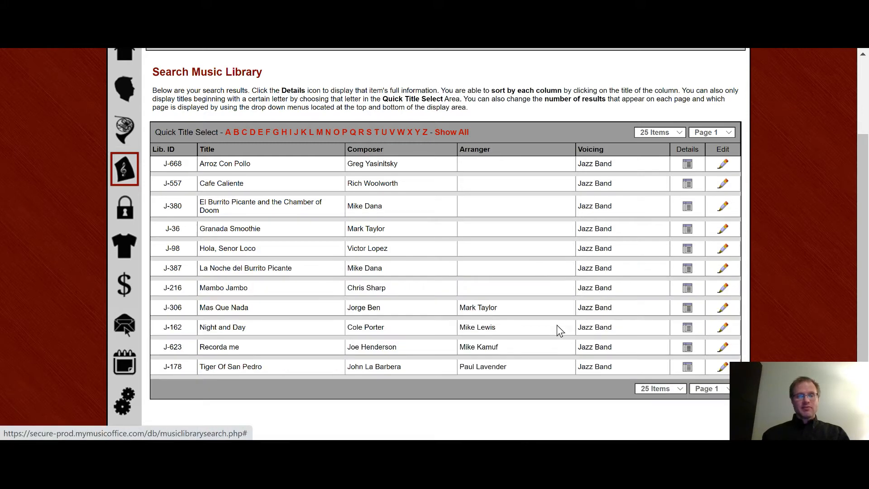
left_click(687, 366)
scroll(552, 320, "down", 3)
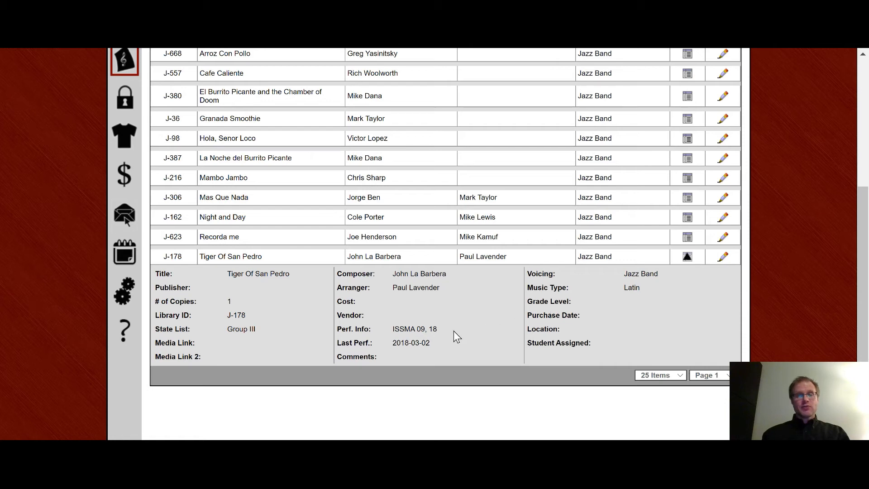
left_click_drag(439, 331, 433, 332)
left_click(479, 303)
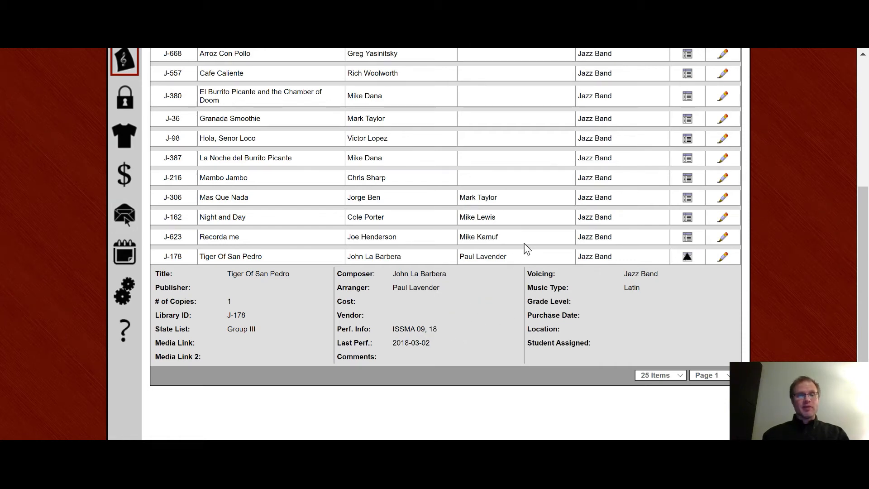
scroll(526, 248, "up", 5)
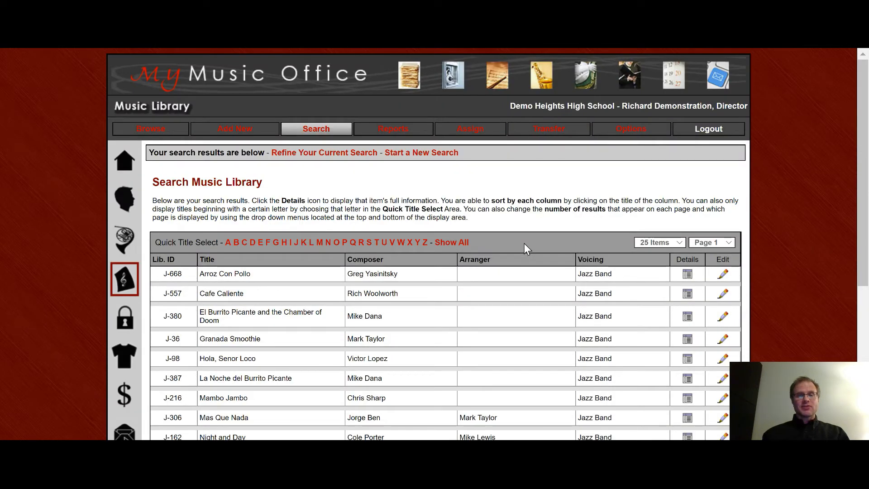
Generate the standard report "Full Music Library - Sorted by Title", look through it, and close it.
left_click(393, 132)
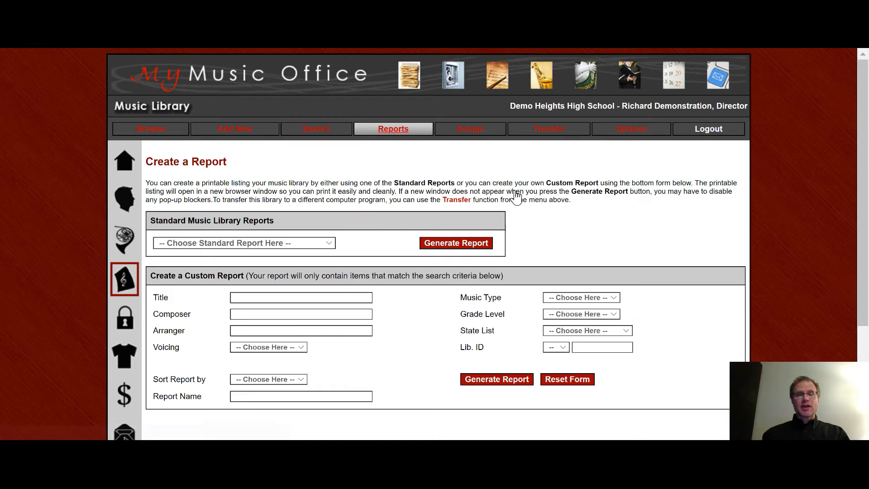
scroll(569, 198, "down", 1)
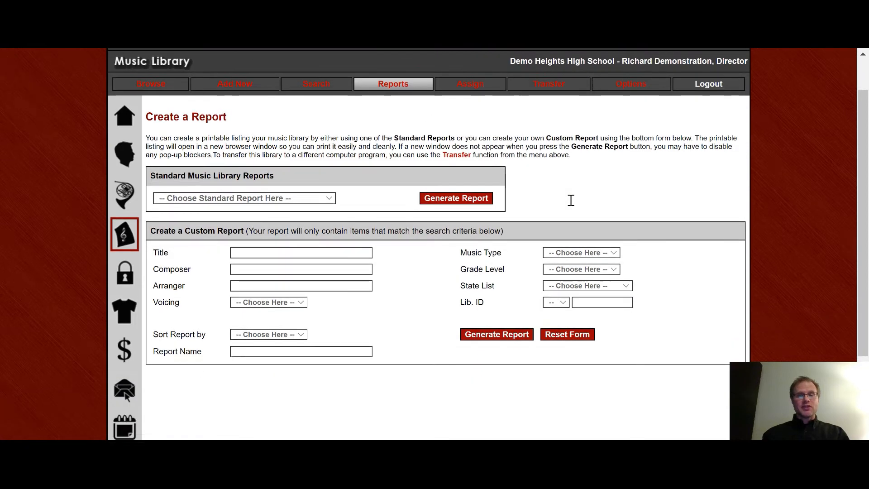
left_click(321, 197)
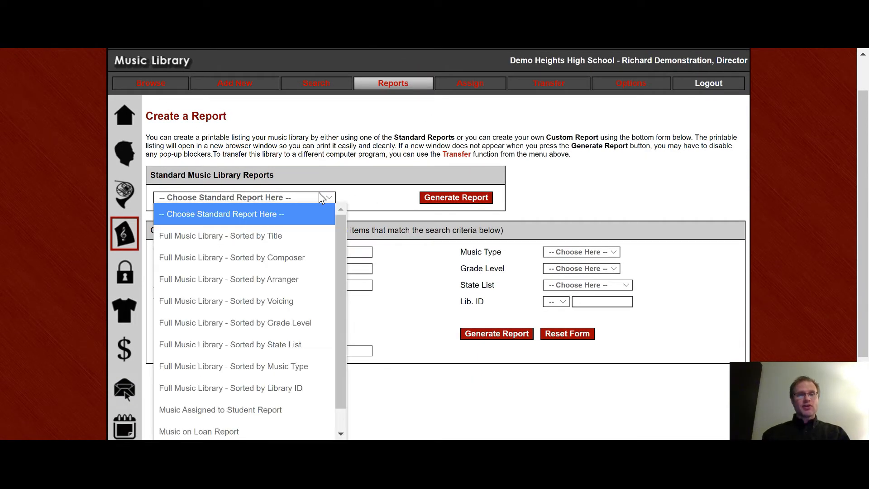
left_click(298, 233)
left_click(441, 198)
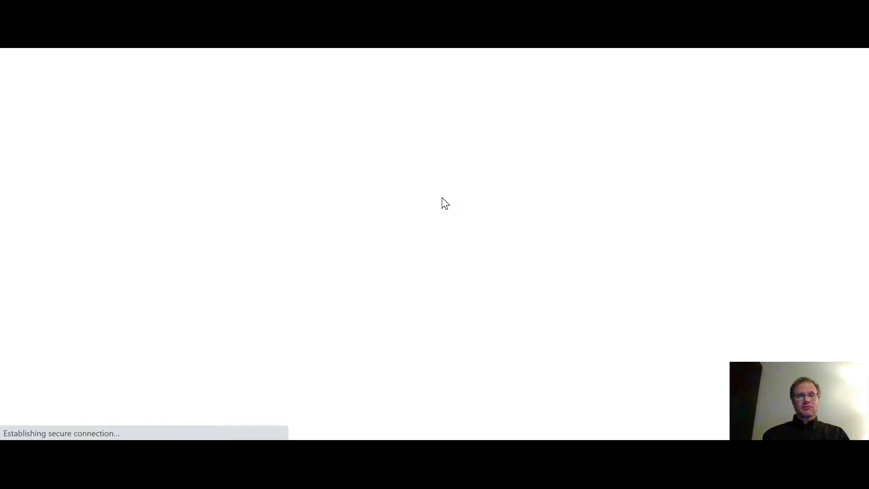
scroll(444, 345, "down", 3)
scroll(444, 344, "up", 3)
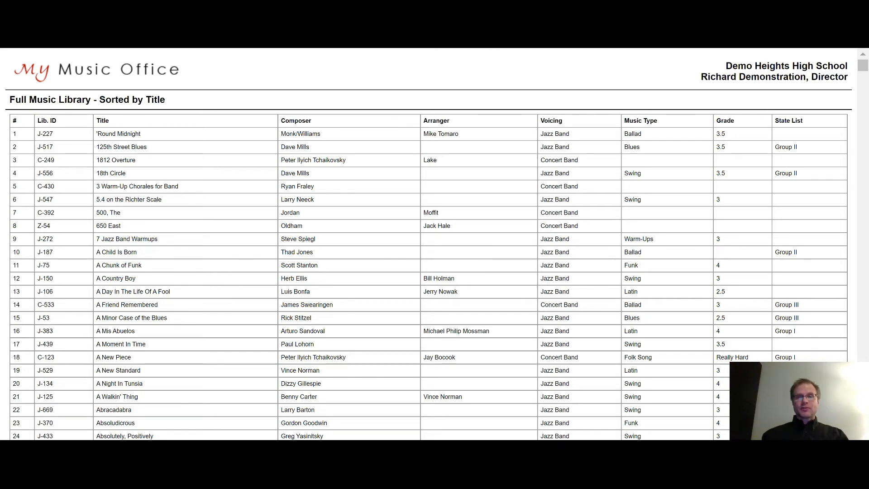
left_click(430, 37)
Generate the standard Music Performance Date Report, review its last performance dates and performance info, and close it.
left_click(318, 200)
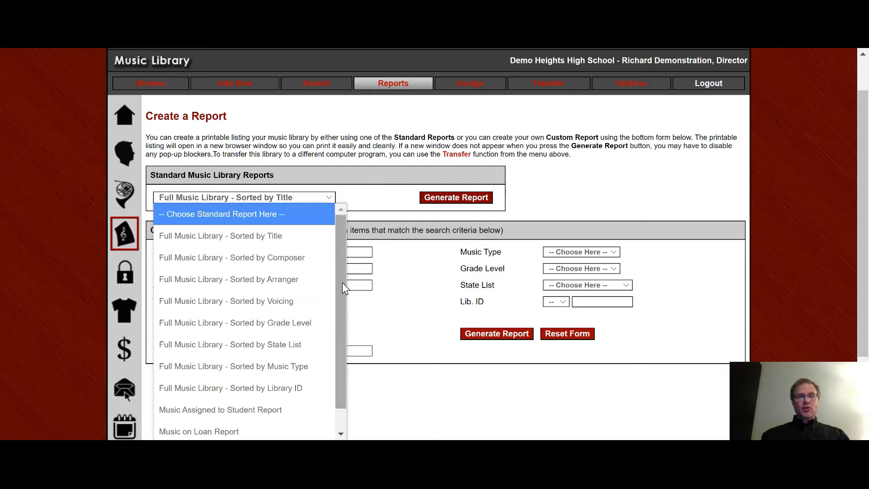
left_click_drag(340, 289, 340, 392)
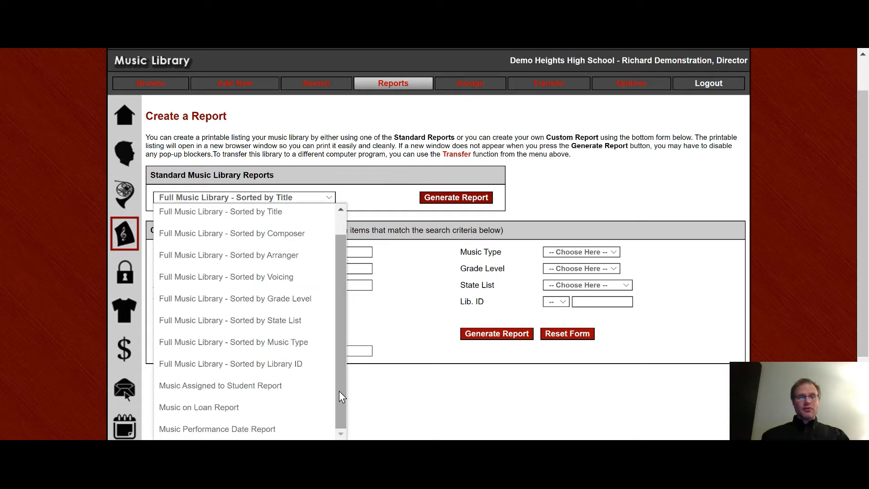
left_click(259, 428)
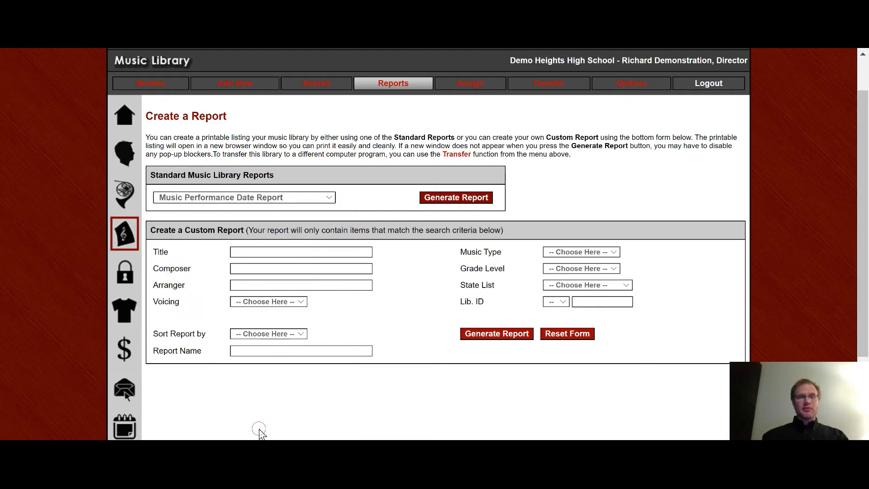
left_click(460, 198)
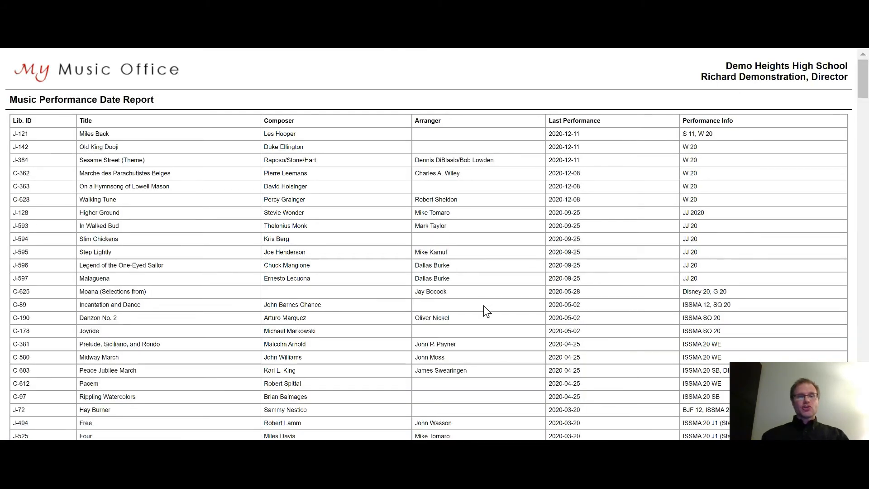
scroll(482, 300, "down", 1)
scroll(482, 300, "down", 9)
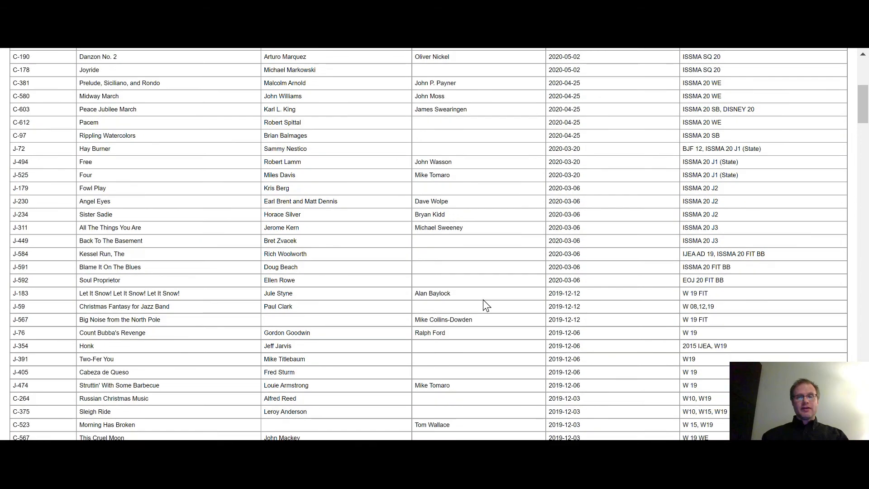
scroll(484, 300, "down", 10)
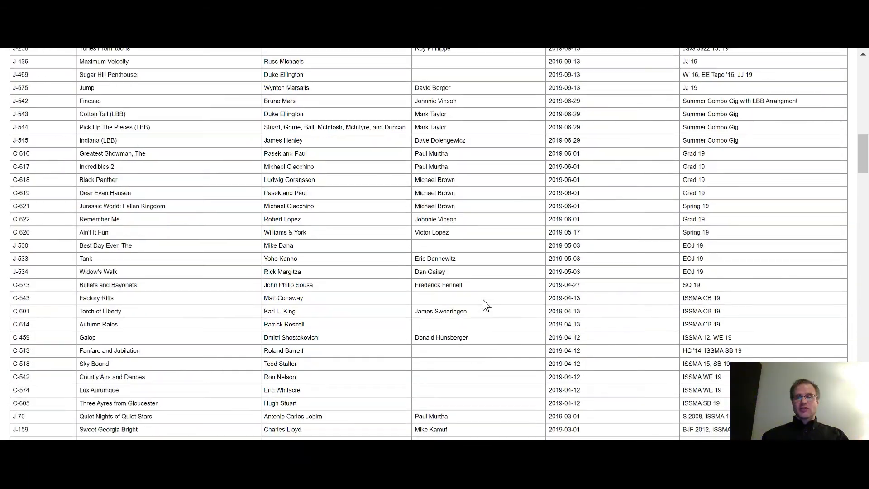
scroll(483, 300, "down", 15)
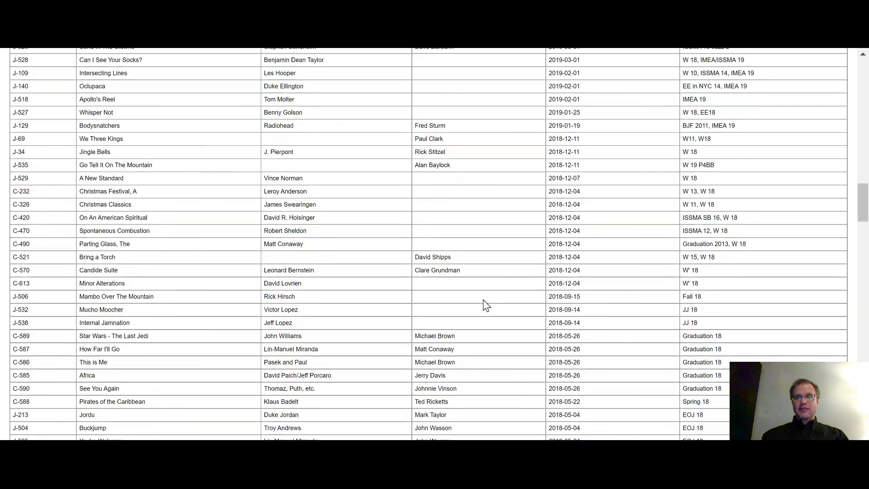
scroll(483, 300, "down", 9)
scroll(482, 300, "up", 20)
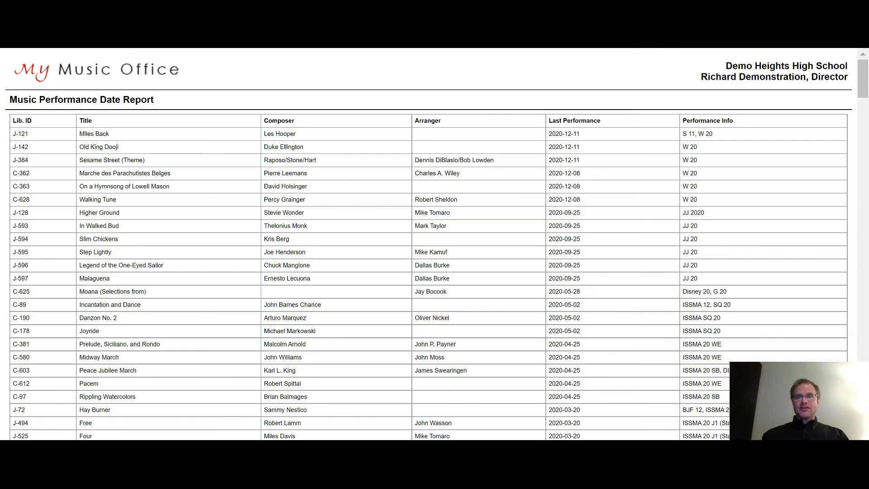
key("ctrl+w")
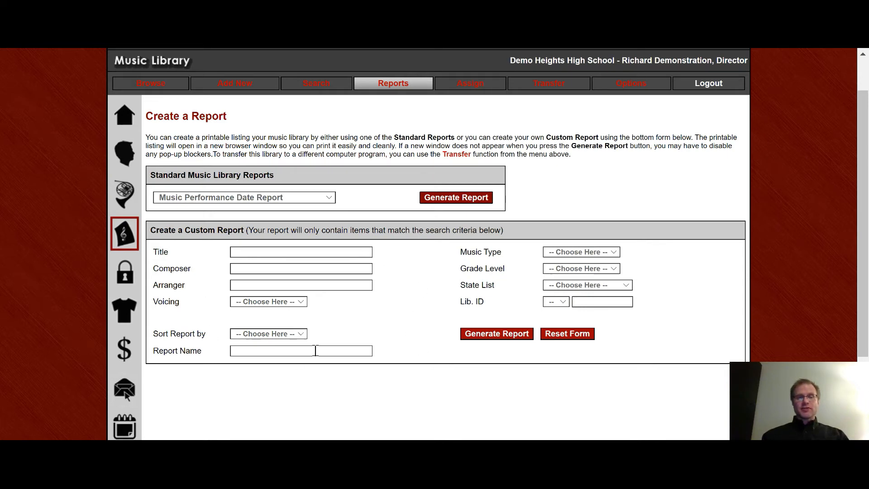
Set the custom report criteria to voicing Concert Band, music type March and grade level 4.
left_click(255, 300)
left_click(274, 343)
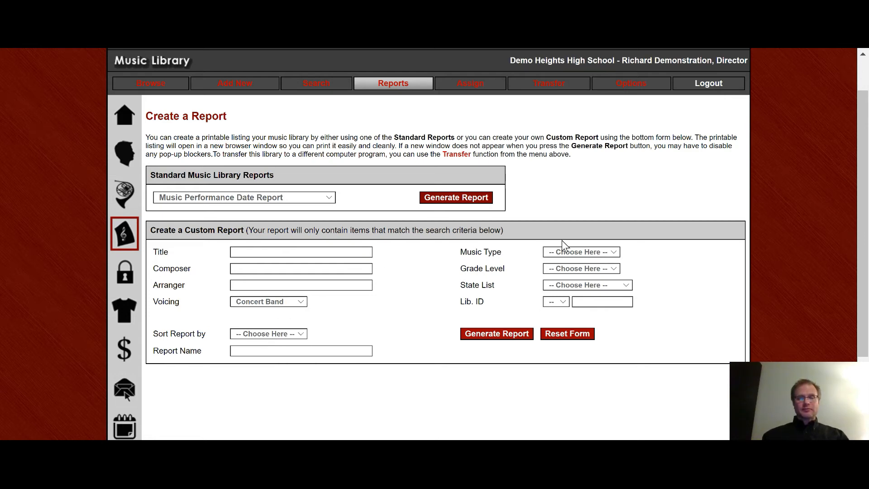
left_click(569, 252)
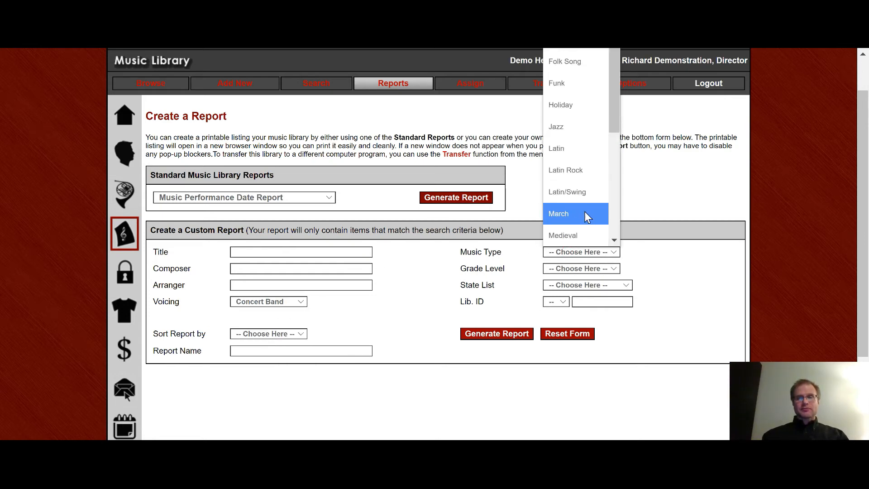
left_click(584, 213)
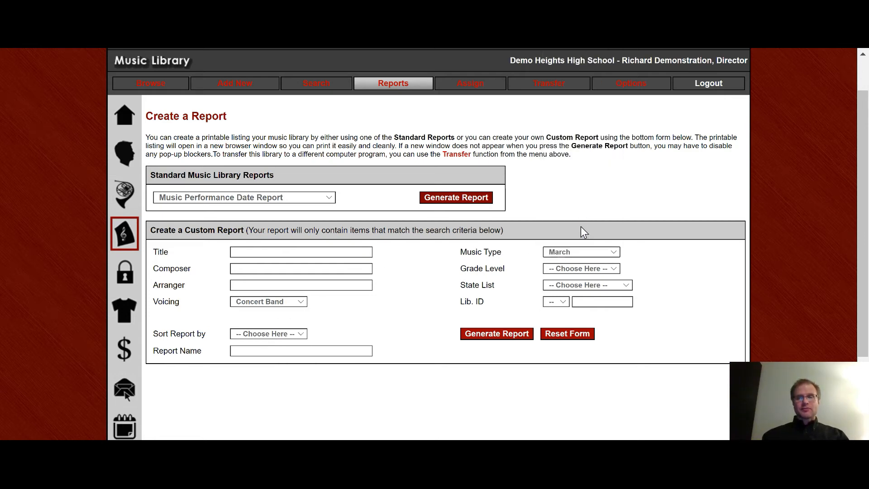
left_click(576, 269)
left_click(575, 191)
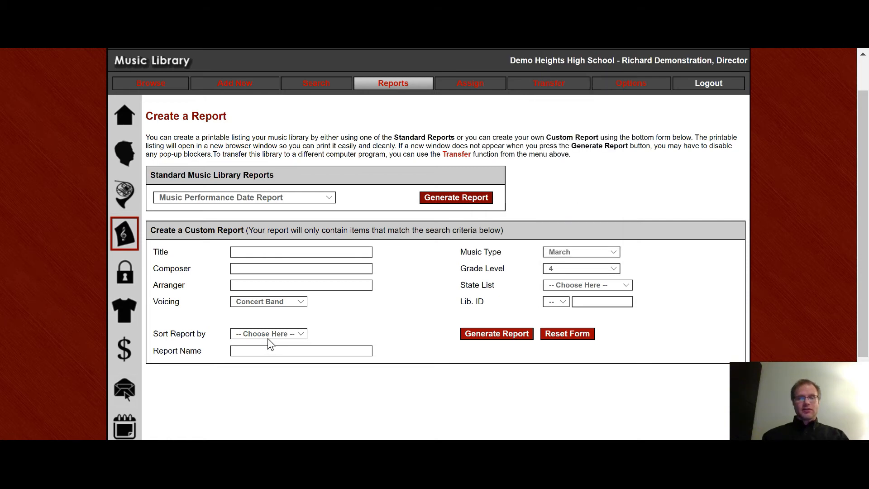
Generate the custom report sorted by Composer and named "Marches by Composer", review it, and close it.
left_click(267, 335)
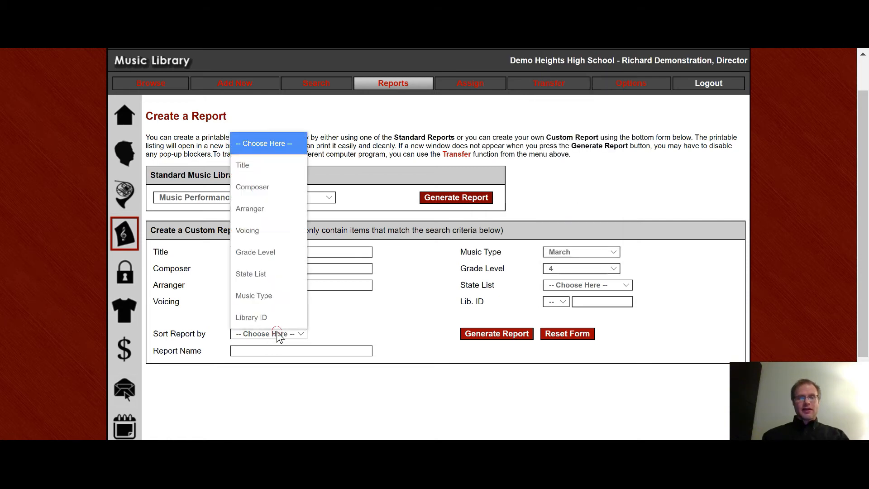
left_click(276, 186)
left_click(296, 350)
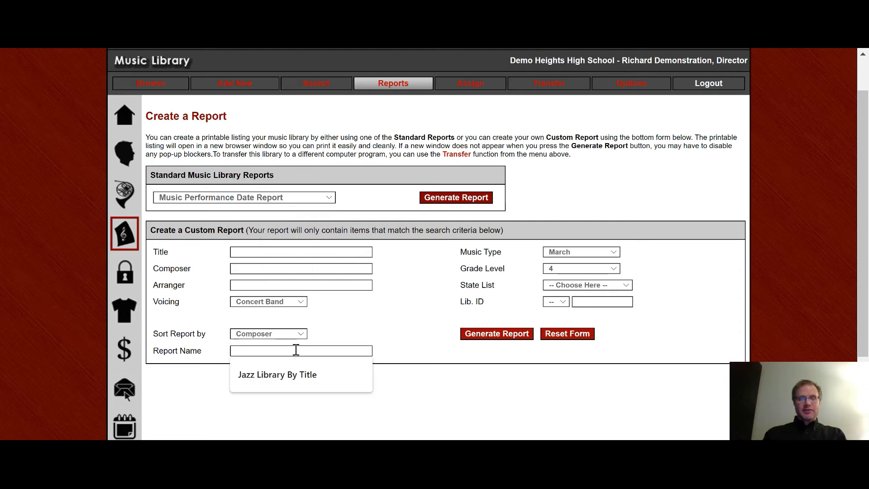
type("Marches by Composer")
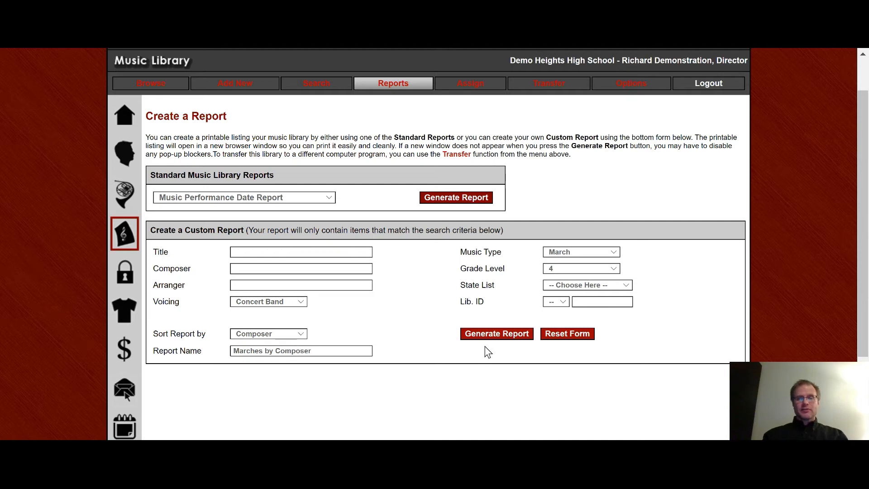
left_click(503, 332)
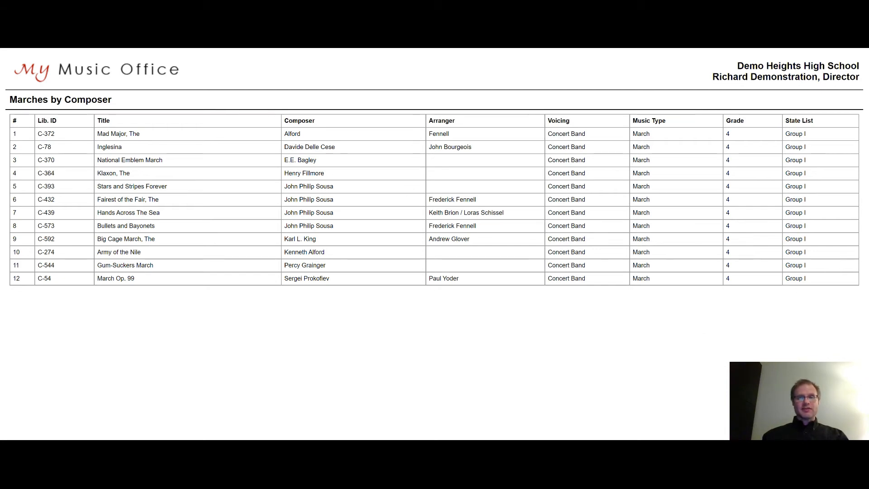
key("ctrl+w")
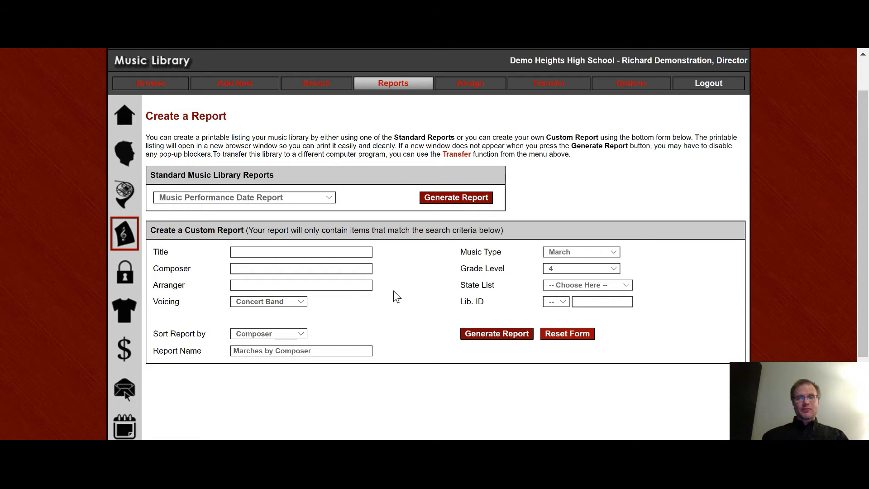
Start a music assignment with the destination "Assign To A Student" and select the student who receives the music.
left_click(471, 85)
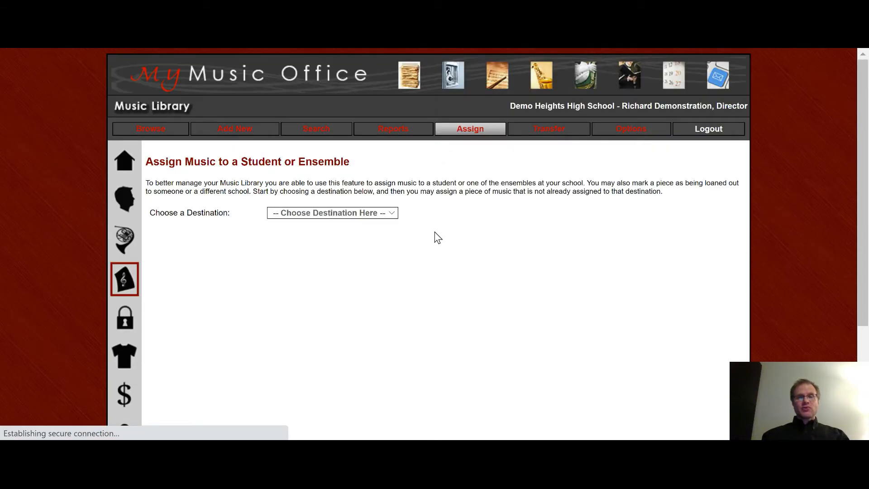
left_click(393, 213)
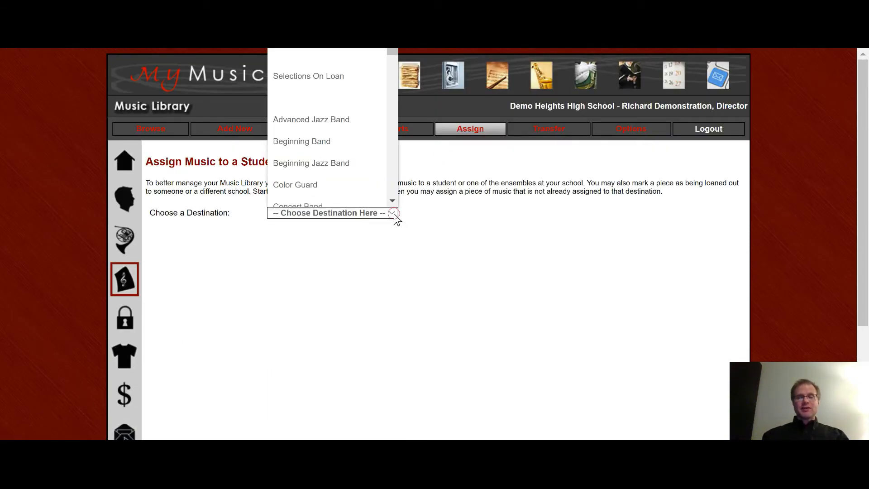
left_click(302, 55)
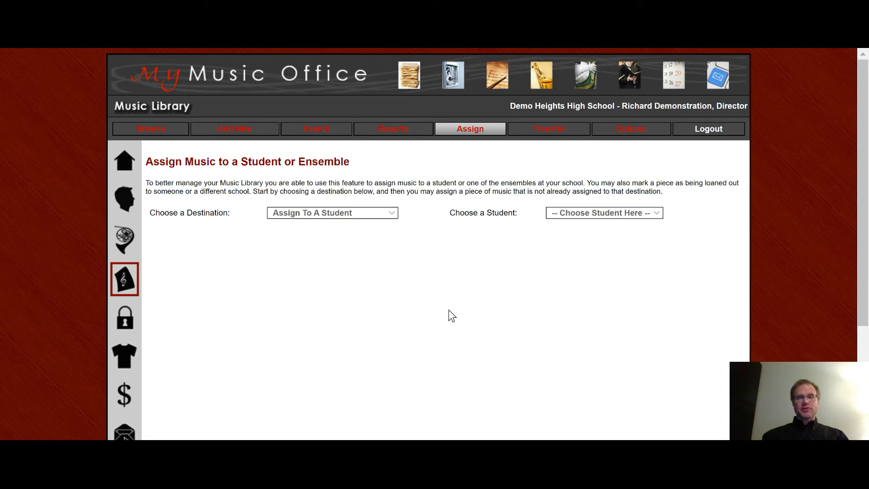
left_click(632, 212)
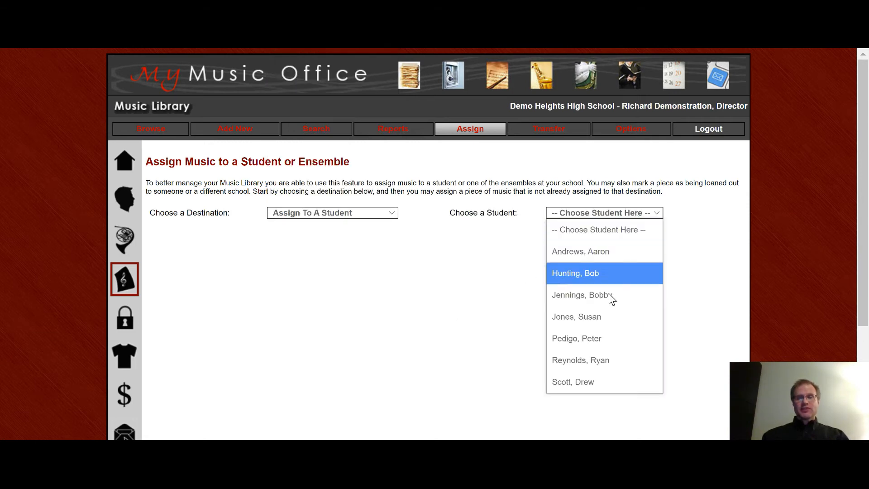
left_click(596, 340)
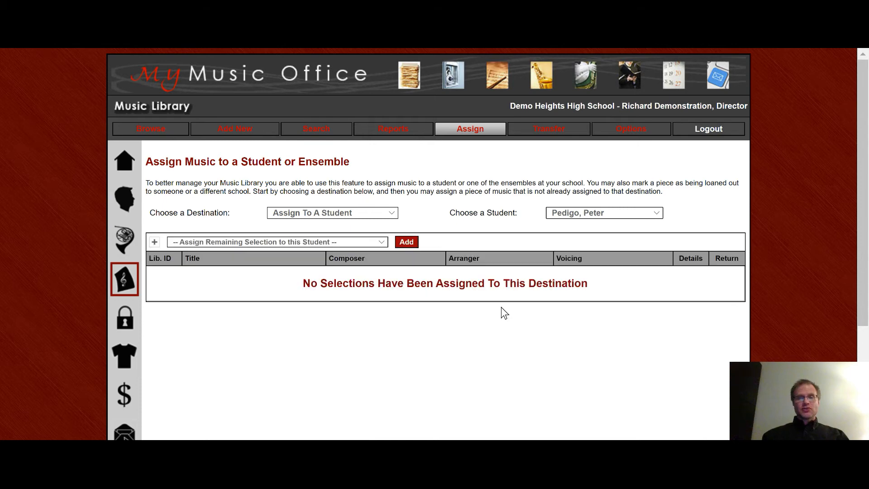
Assign the piece "Follow Me" to the selected student.
left_click(382, 242)
scroll(384, 208, "down", 15)
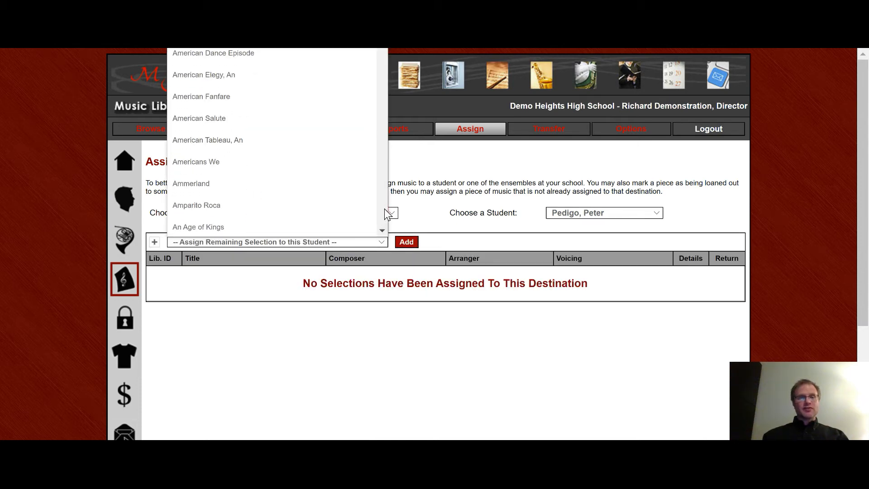
scroll(384, 208, "down", 20)
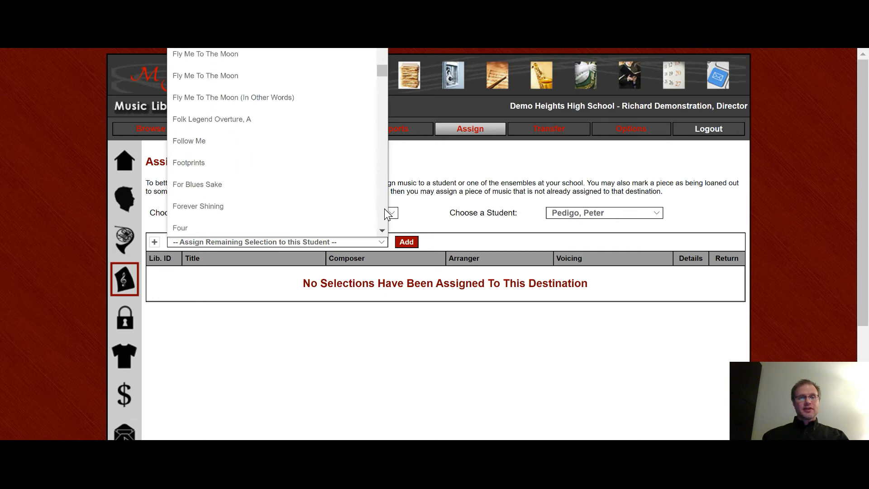
left_click(306, 142)
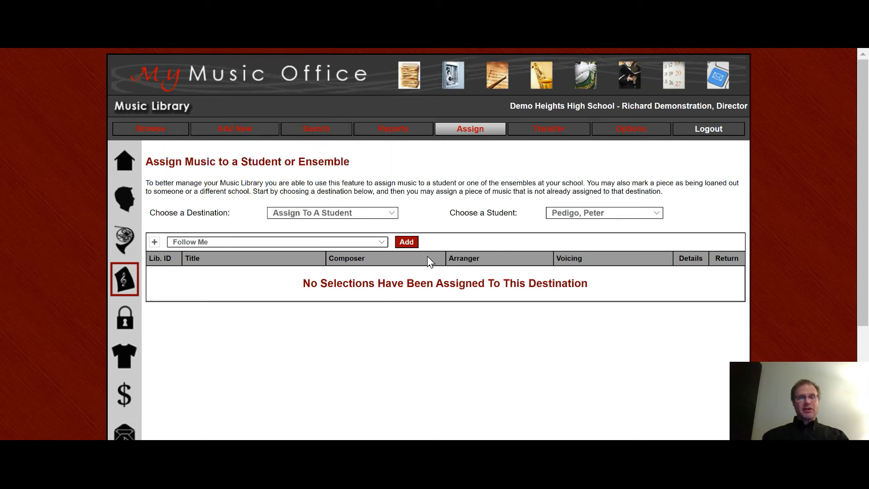
left_click(409, 242)
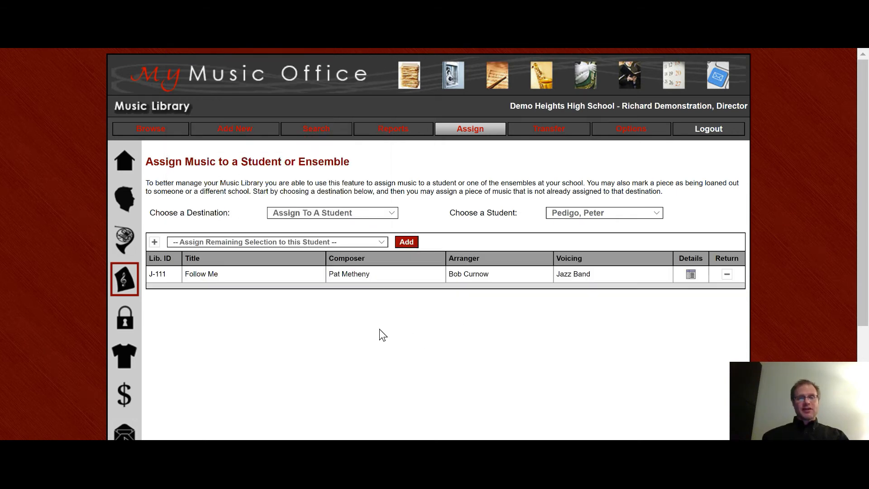
Open the details of the assigned piece "Follow Me" and return it by removing the student's assignment.
left_click(691, 275)
left_click(691, 273)
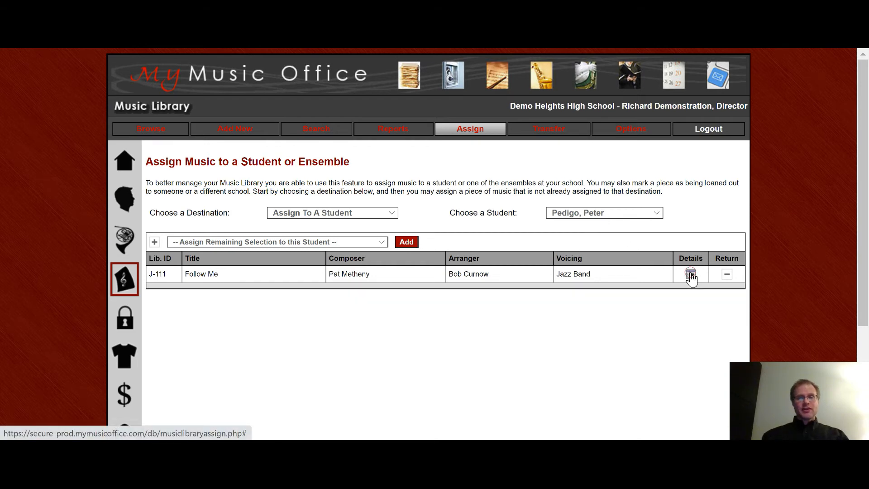
left_click(727, 276)
left_click(502, 90)
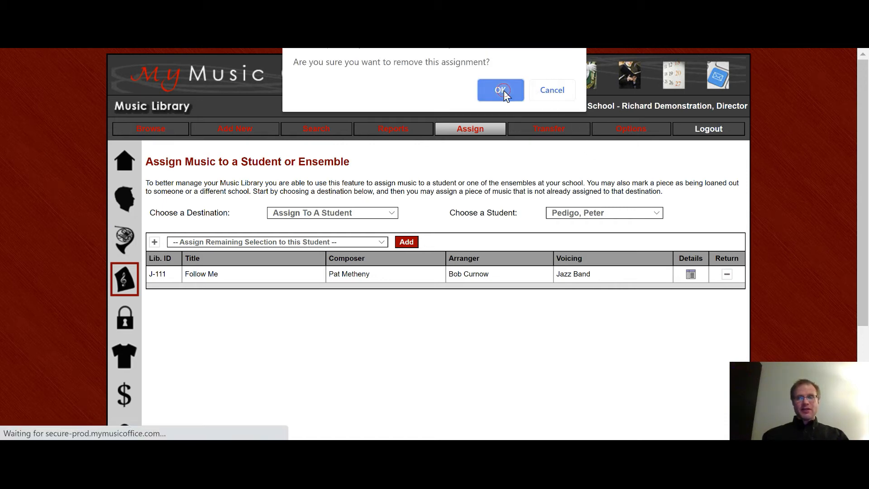
Export the music library with all fields to a tab-delimited TXT file, view the file and return to the download page.
left_click(546, 132)
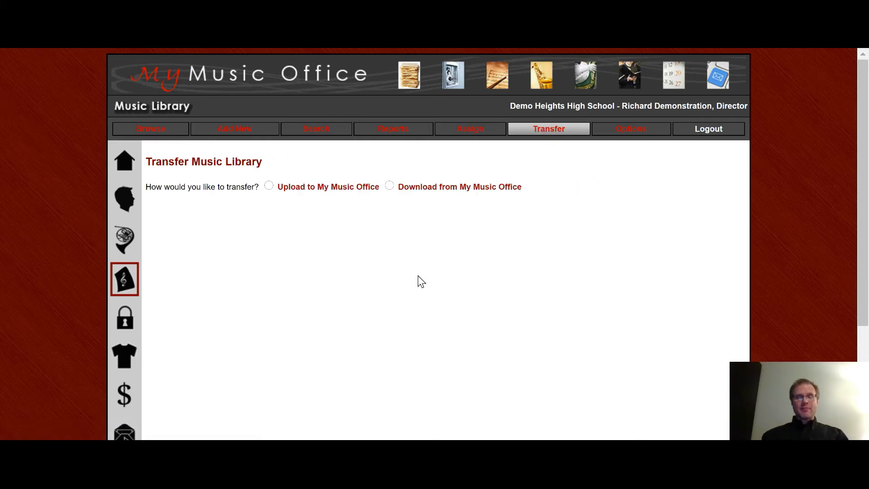
left_click(392, 186)
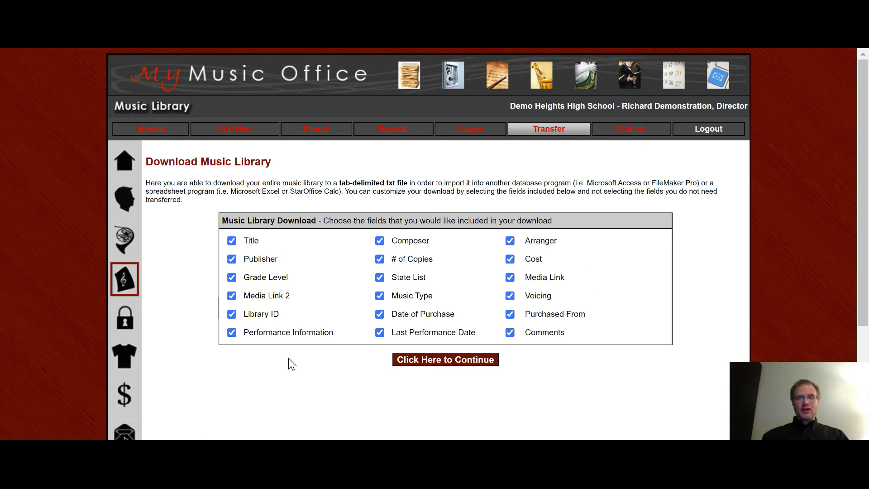
left_click(417, 359)
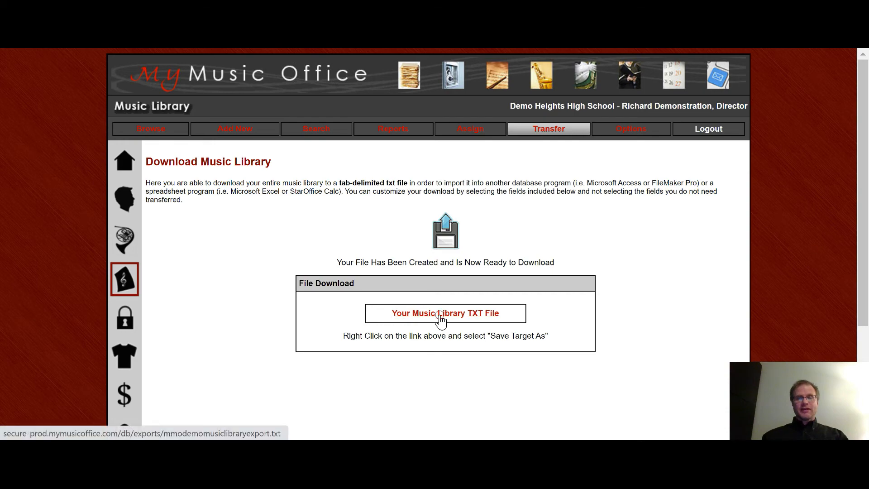
left_click(437, 317)
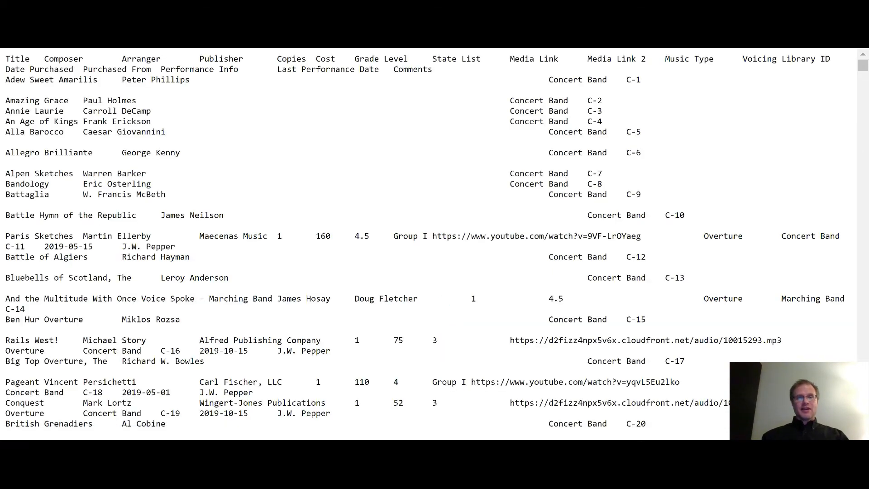
key("alt+Left")
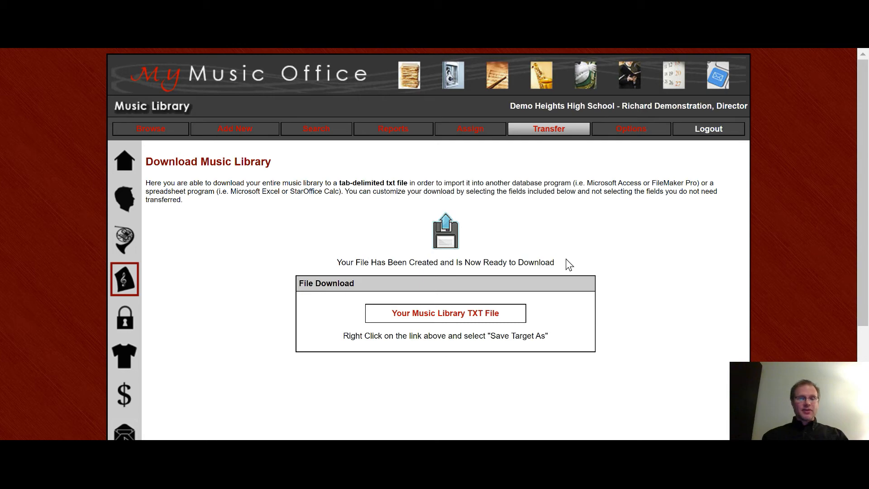
Open the upload option of the library transfer and review the CSV template, formatting instructions and file upload area.
left_click(551, 138)
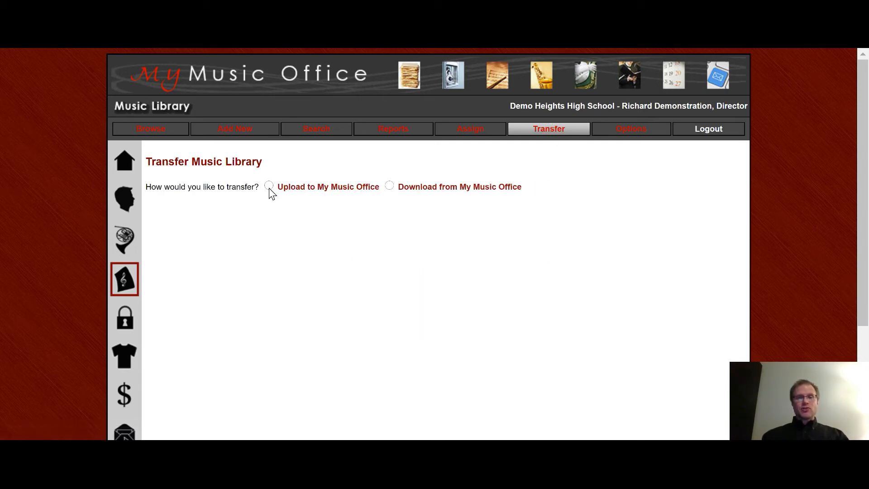
left_click(269, 186)
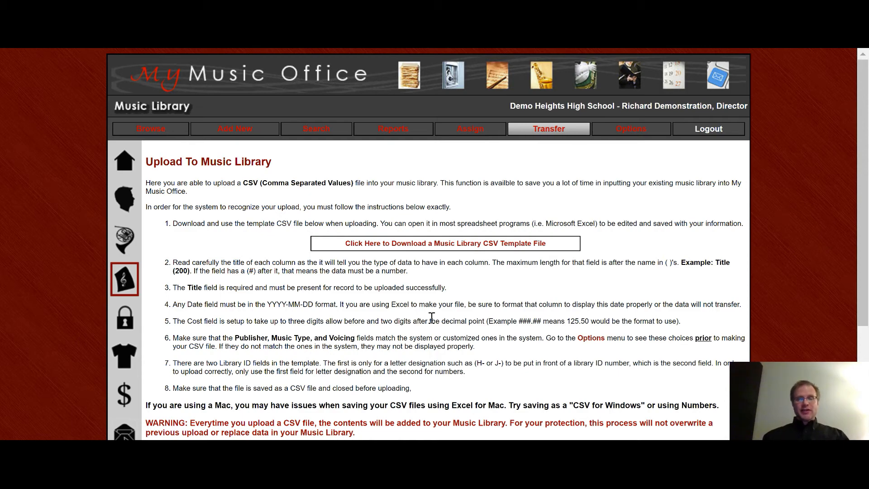
scroll(432, 317, "down", 1)
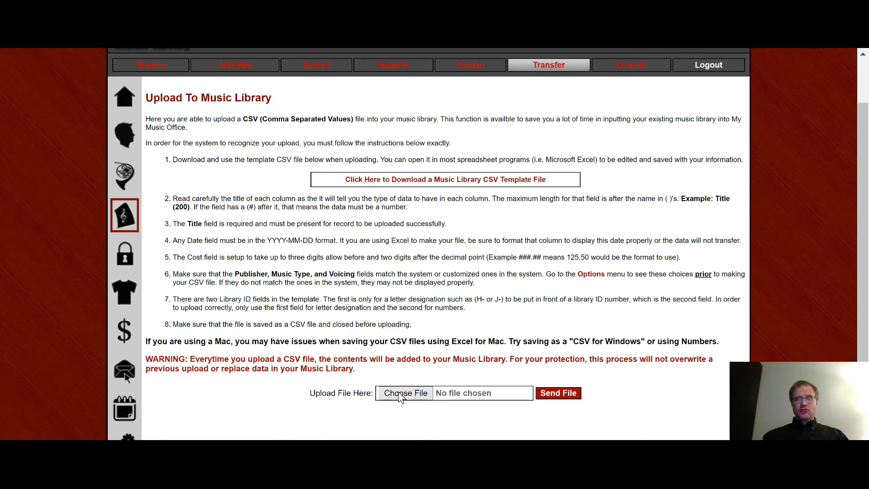
scroll(497, 305, "up", 1)
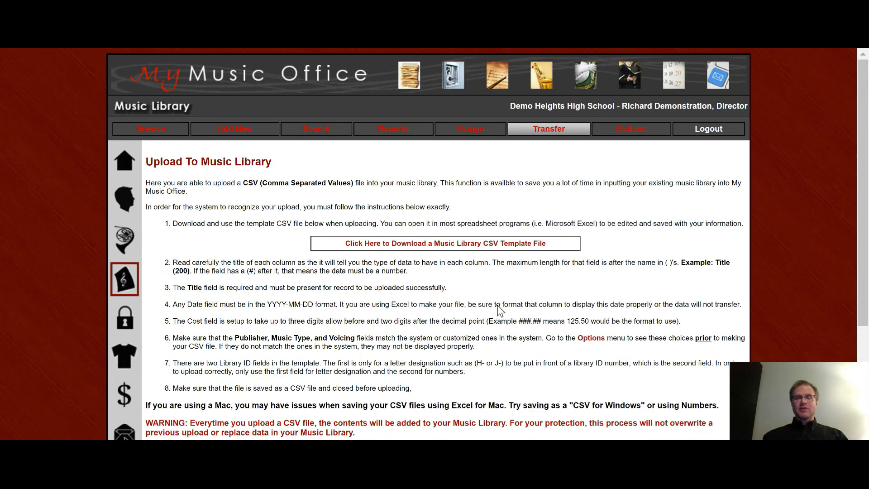
scroll(499, 309, "down", 1)
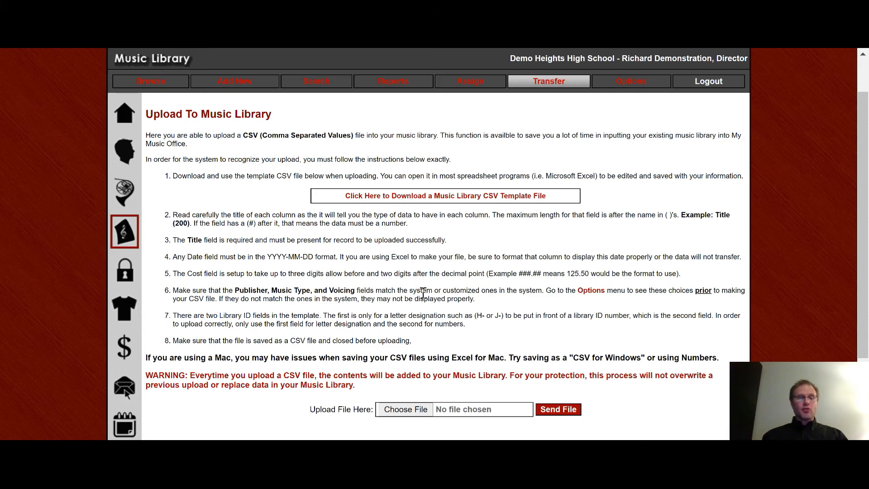
scroll(614, 245, "up", 1)
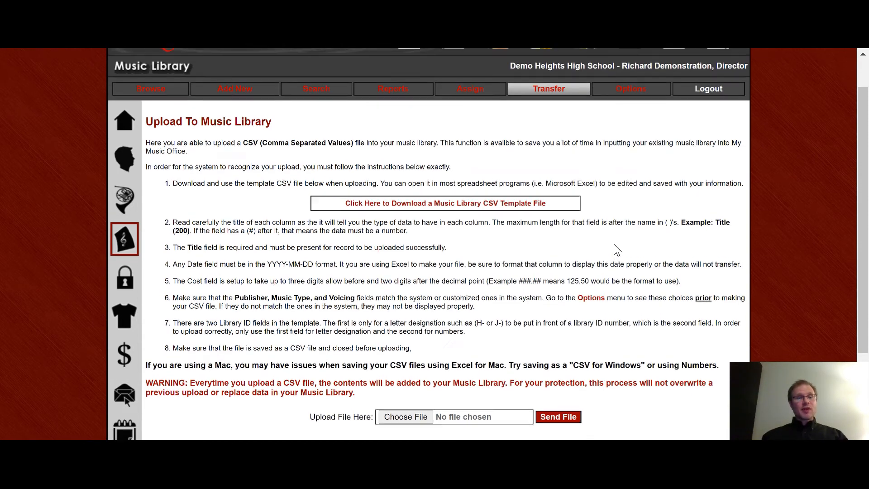
scroll(615, 245, "up", 2)
scroll(615, 244, "down", 1)
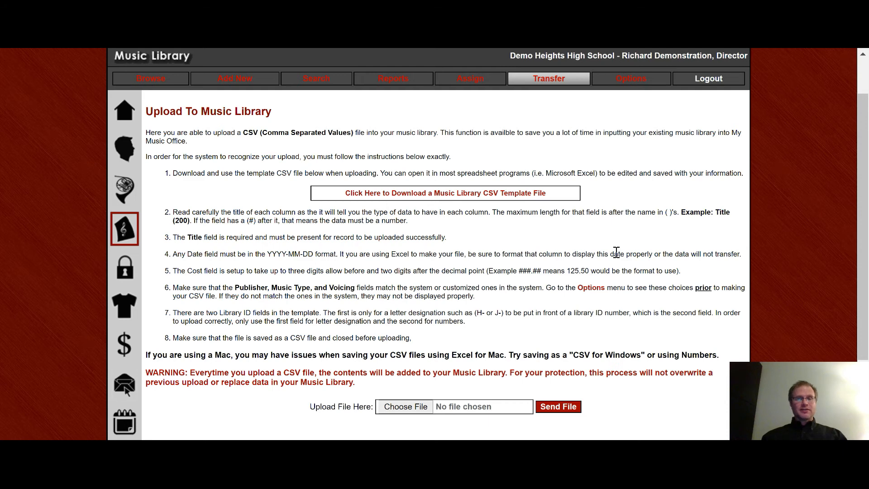
scroll(632, 188, "up", 2)
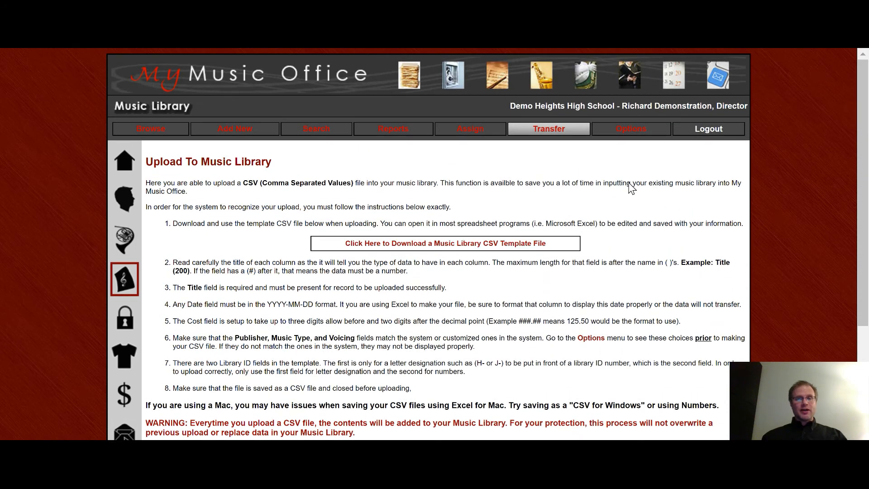
Open the music library options and review the standard ensemble selections and the list of custom ensembles.
left_click(630, 131)
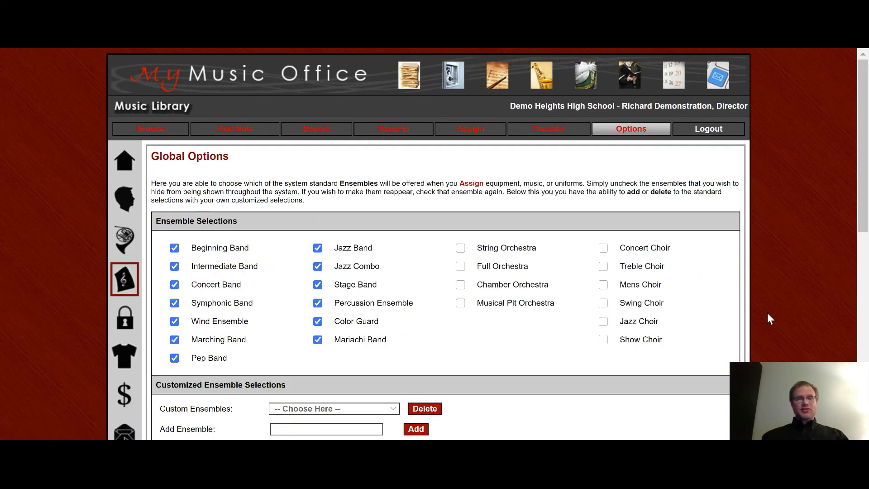
scroll(767, 313, "down", 1)
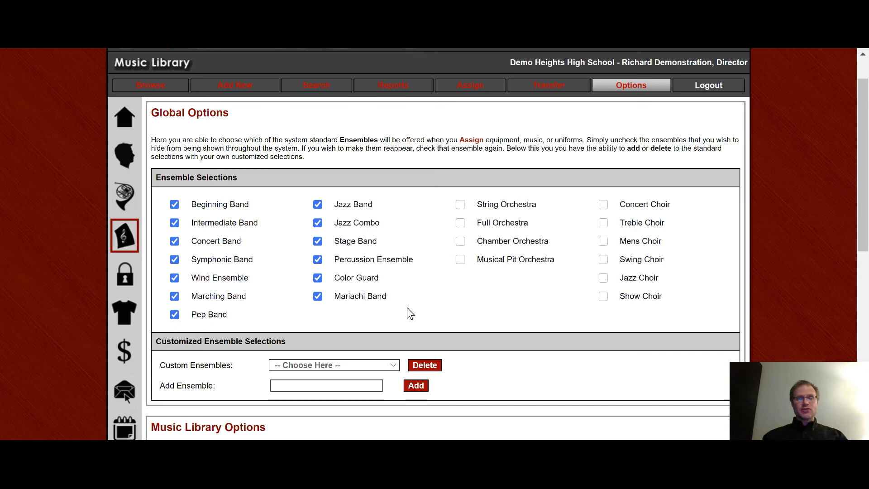
scroll(429, 308, "down", 2)
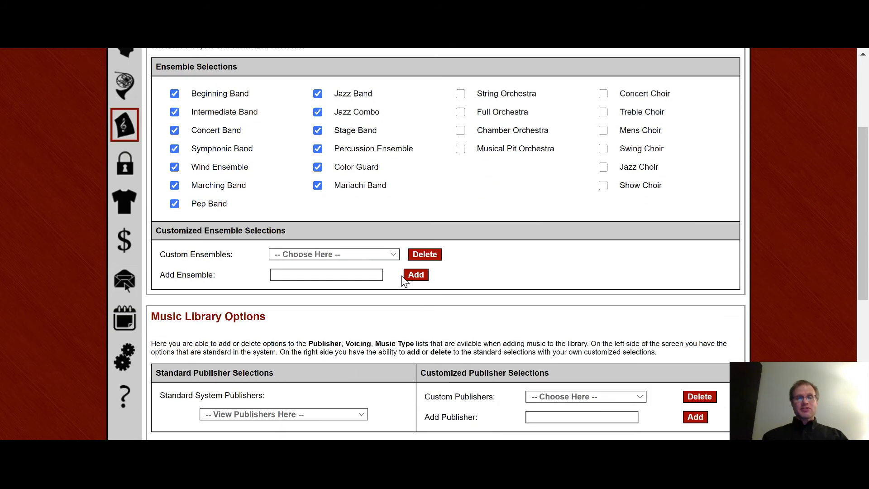
left_click(397, 256)
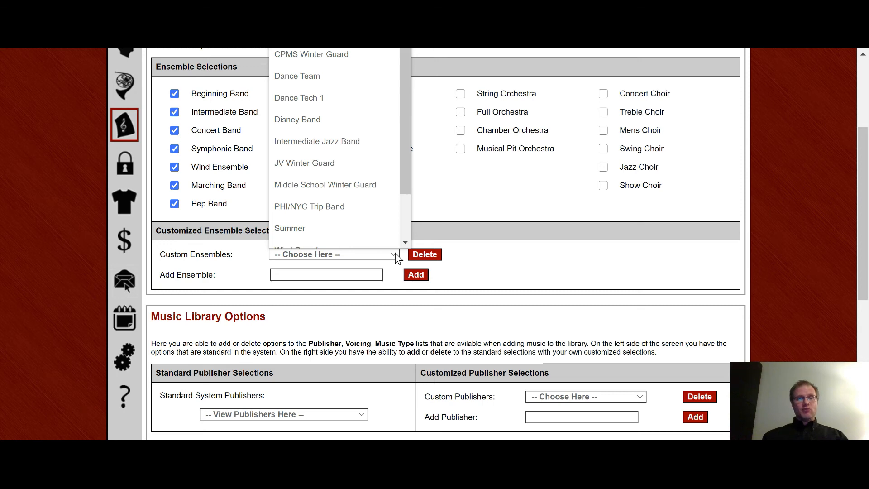
left_click(397, 255)
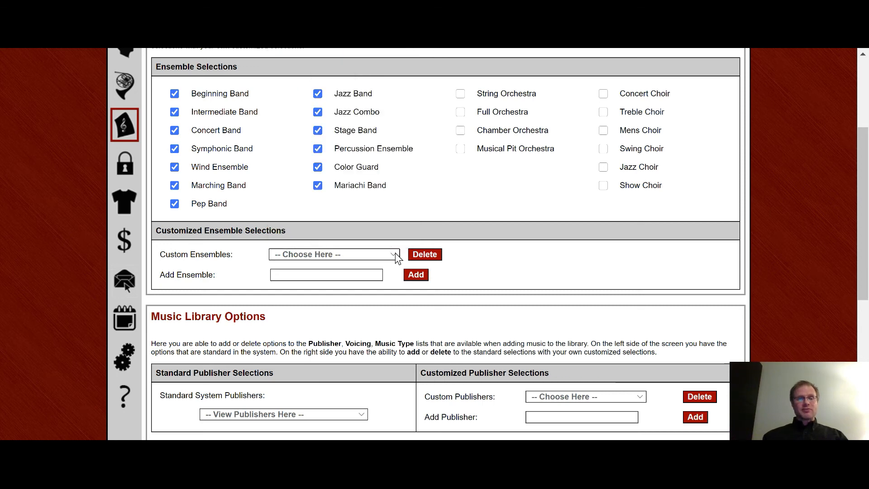
Add a custom ensemble named "Blue Band" and check the custom ensembles list.
type("Blue Band")
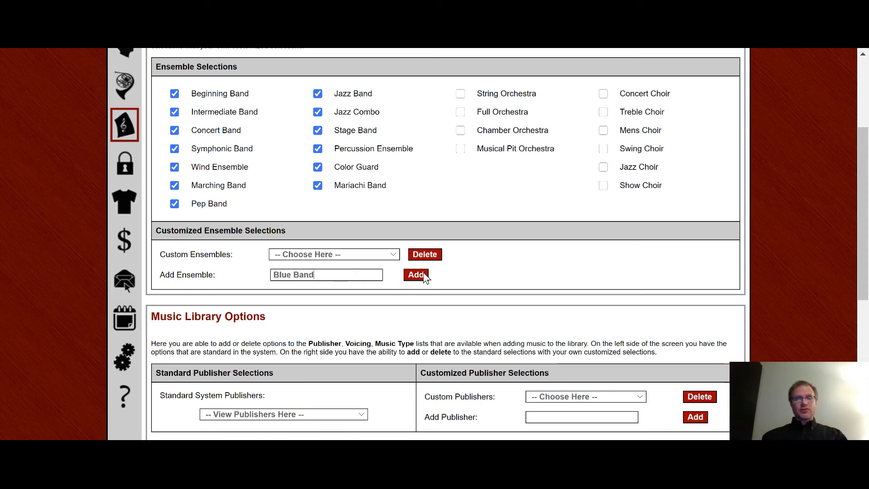
left_click(416, 275)
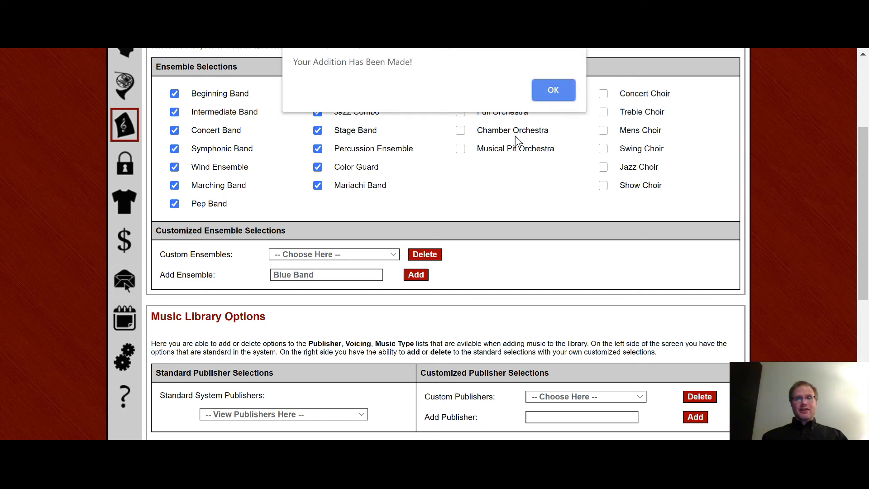
left_click(544, 93)
left_click(392, 257)
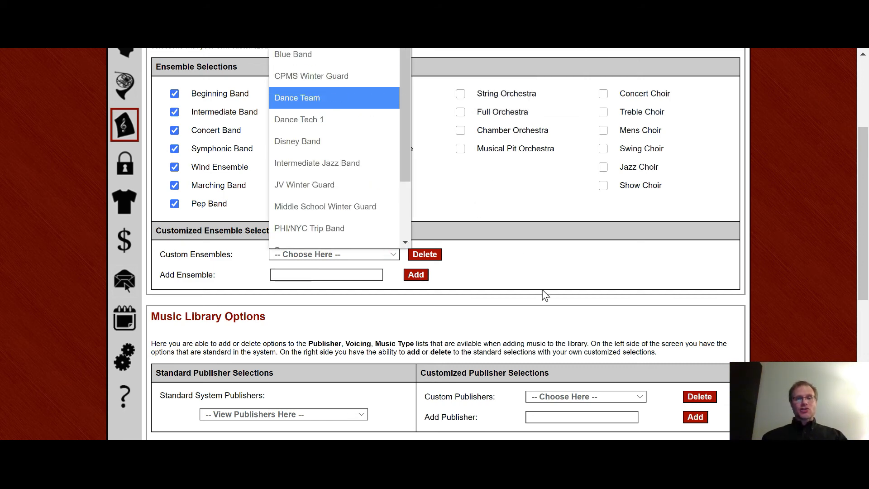
left_click(520, 287)
Delete "Blue Band" from the custom ensembles and confirm the deletion.
left_click(392, 257)
scroll(312, 110, "down", 1)
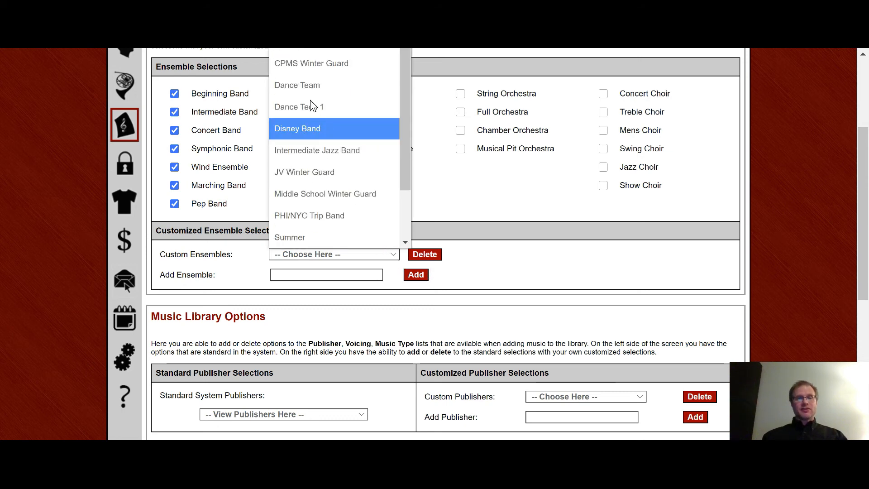
left_click(304, 50)
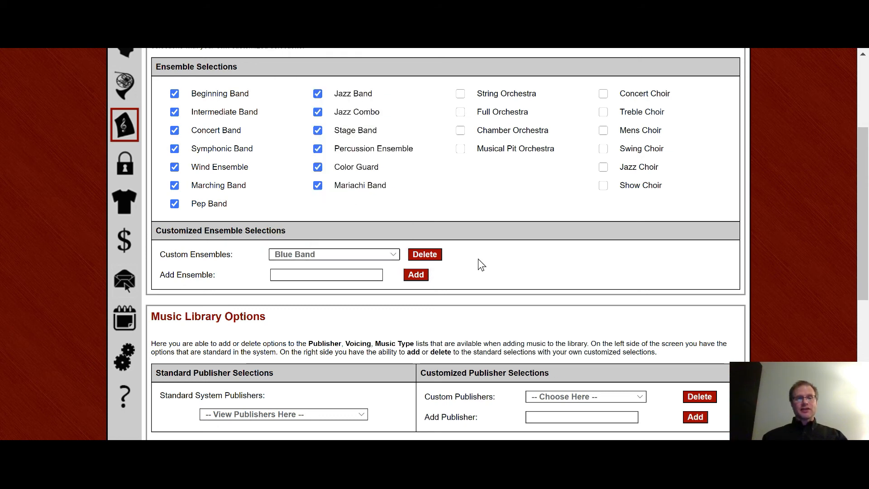
left_click(427, 255)
left_click(492, 94)
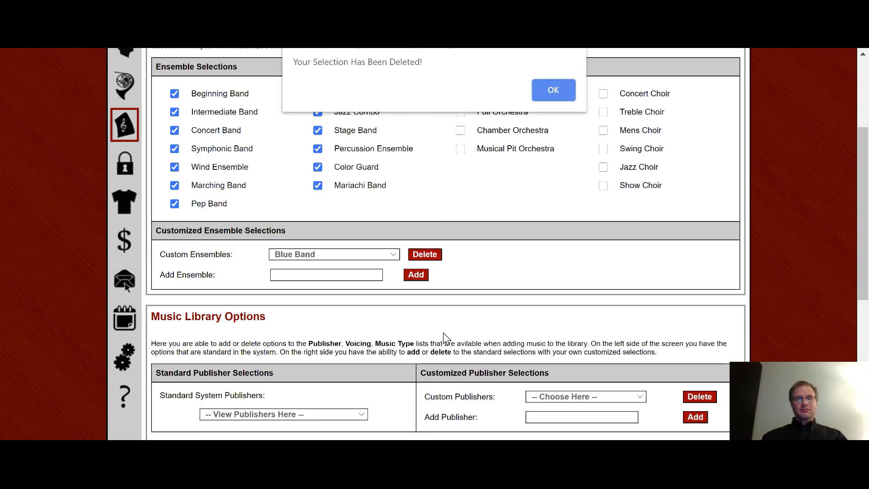
left_click(553, 89)
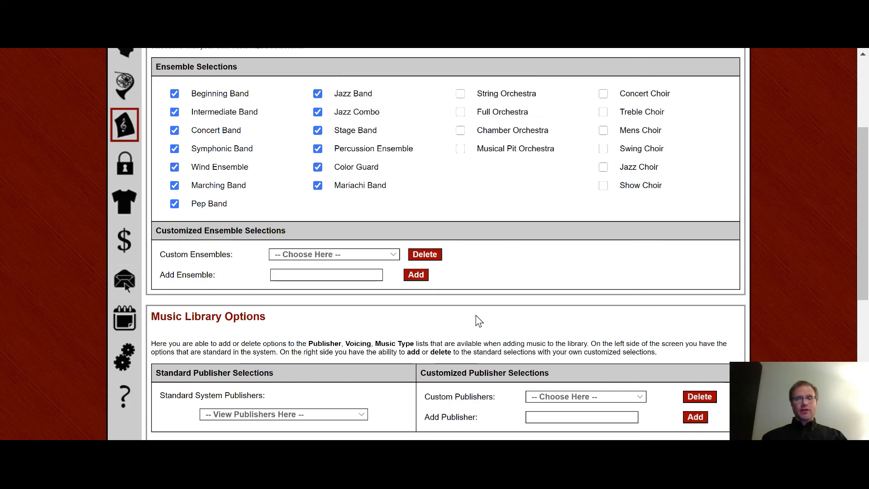
Review the custom and standard publisher lists in the Music Library Options and return to browsing the music library.
scroll(478, 318, "down", 5)
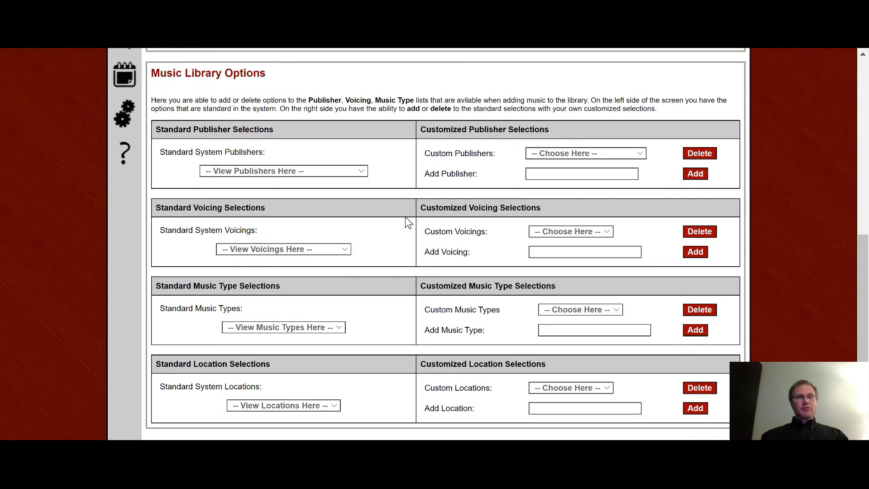
scroll(417, 197, "down", 1)
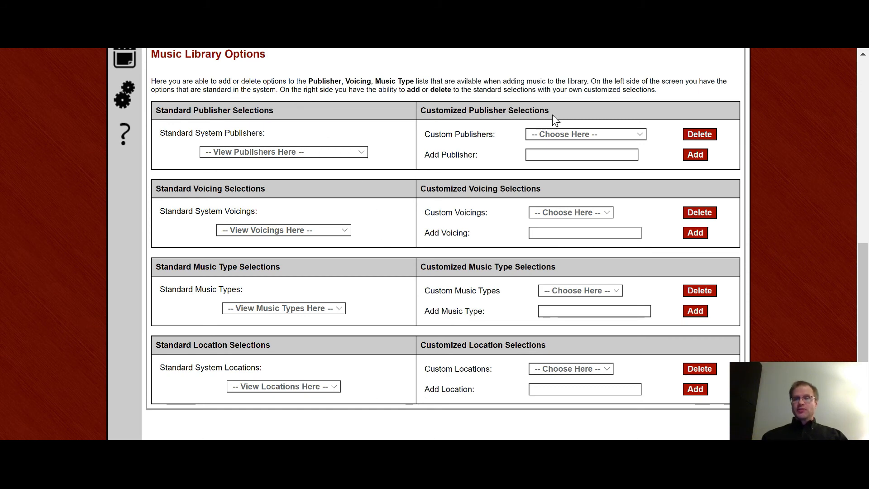
left_click(613, 135)
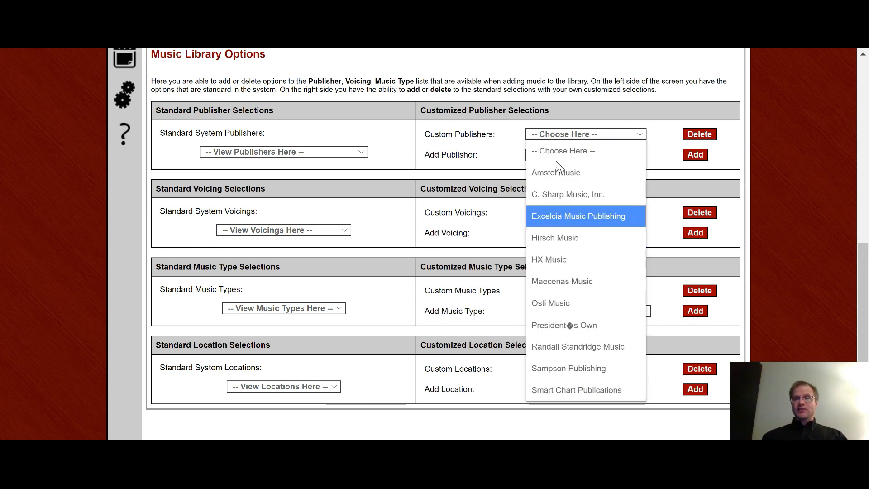
left_click(500, 151)
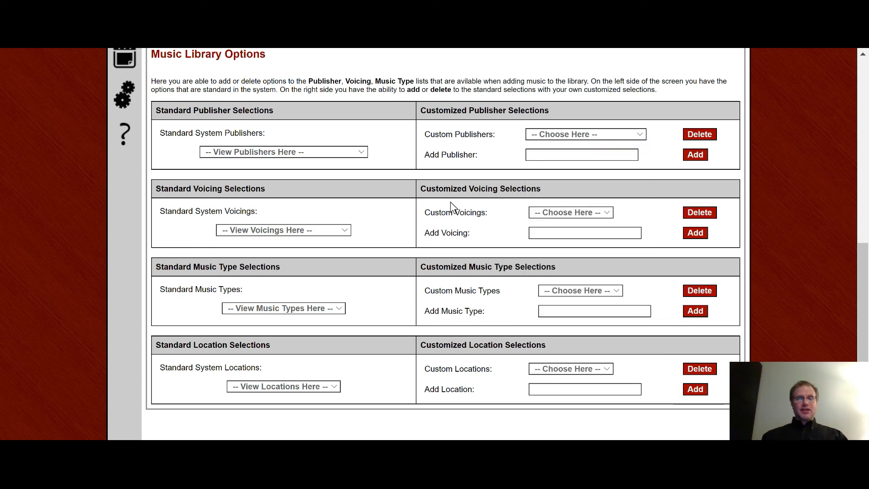
left_click(361, 154)
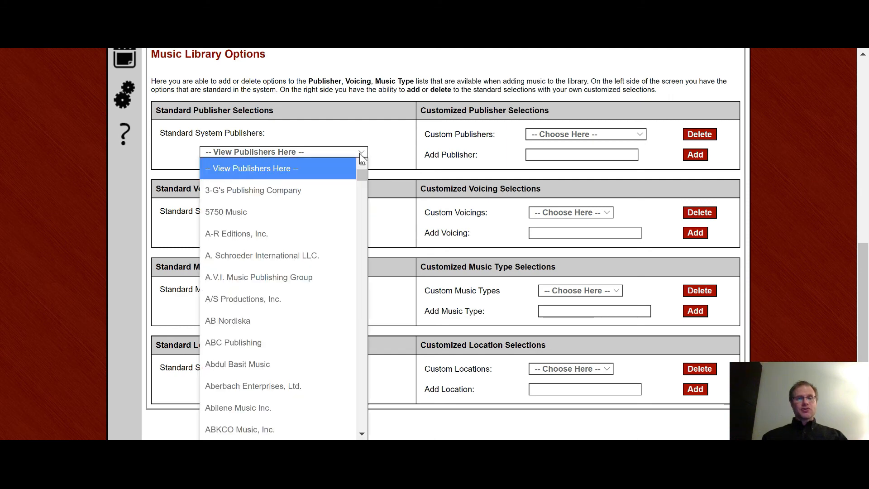
left_click(418, 151)
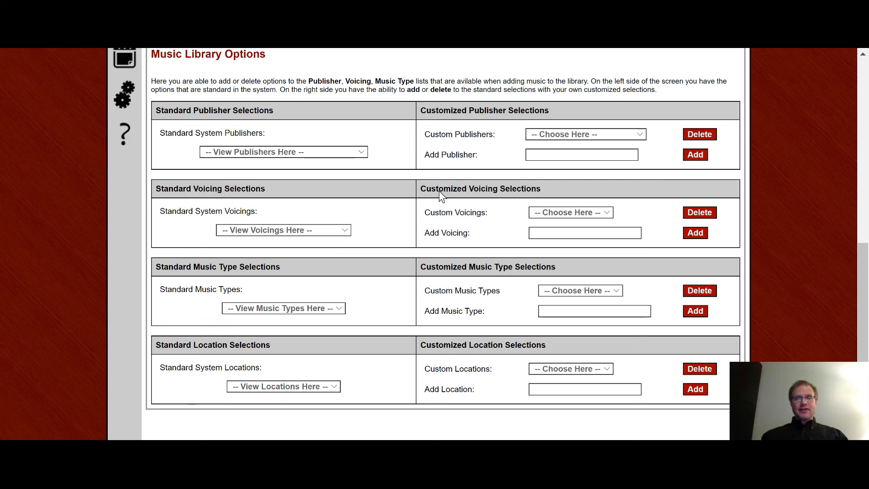
scroll(397, 298, "down", 1)
scroll(398, 298, "up", 15)
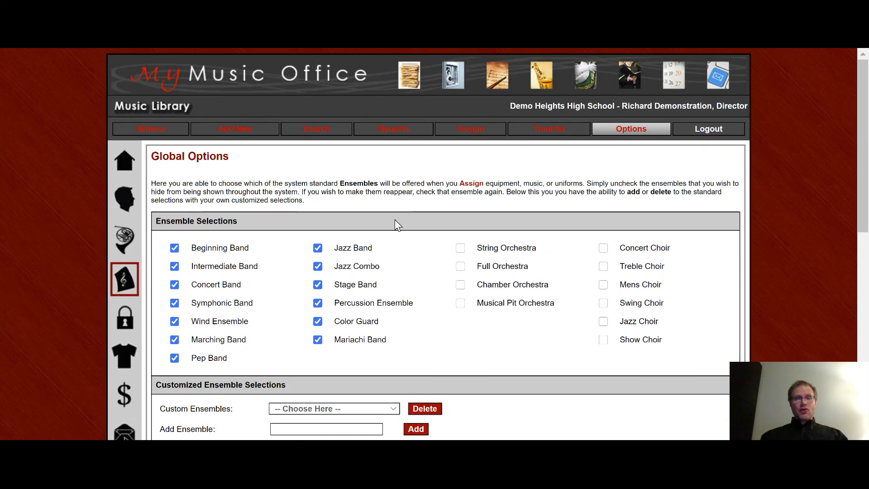
left_click(146, 131)
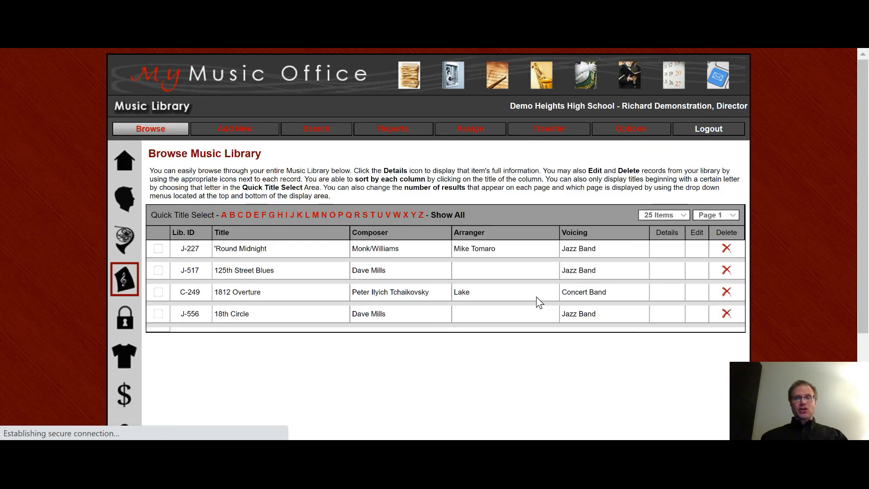